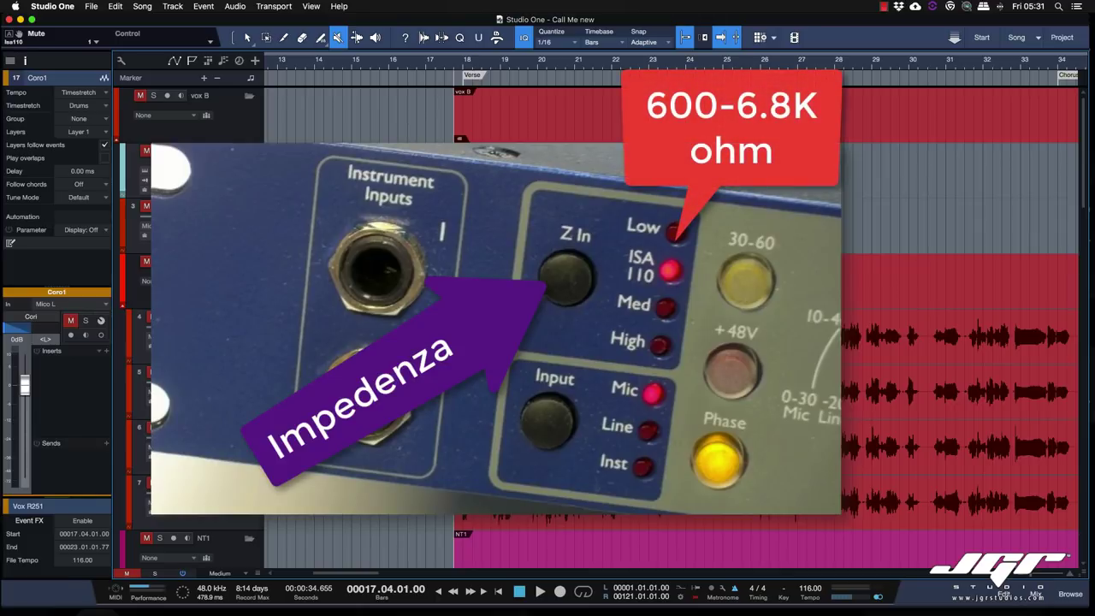
Look through the Ribera R251 microphone page on audioribera.it in Safari, down to the workshop photos and back up.
scroll(599, 325, "down", 2)
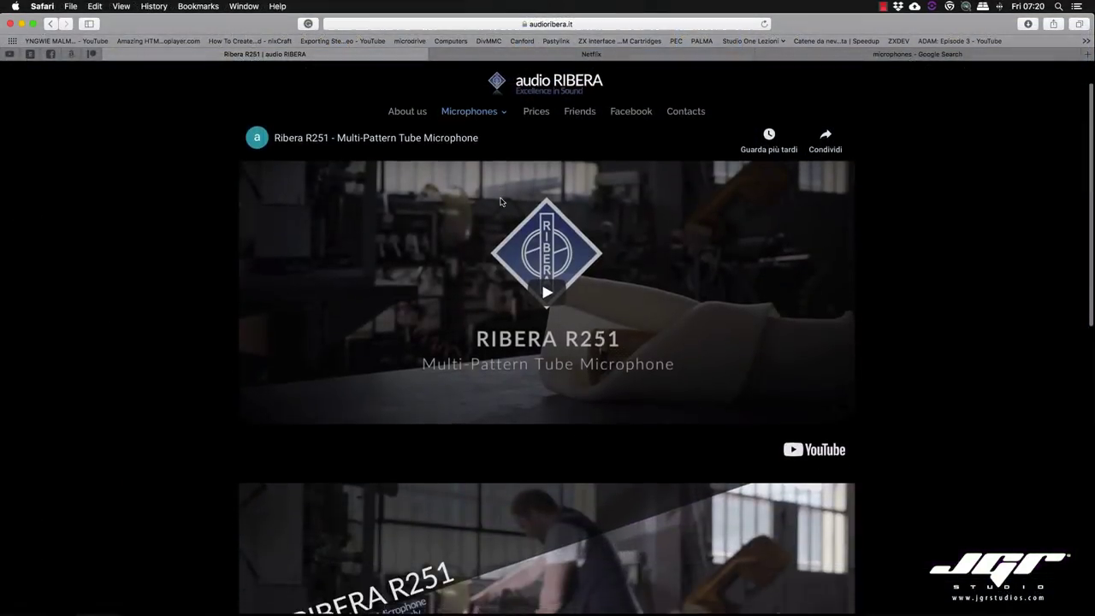
scroll(501, 201, "down", 5)
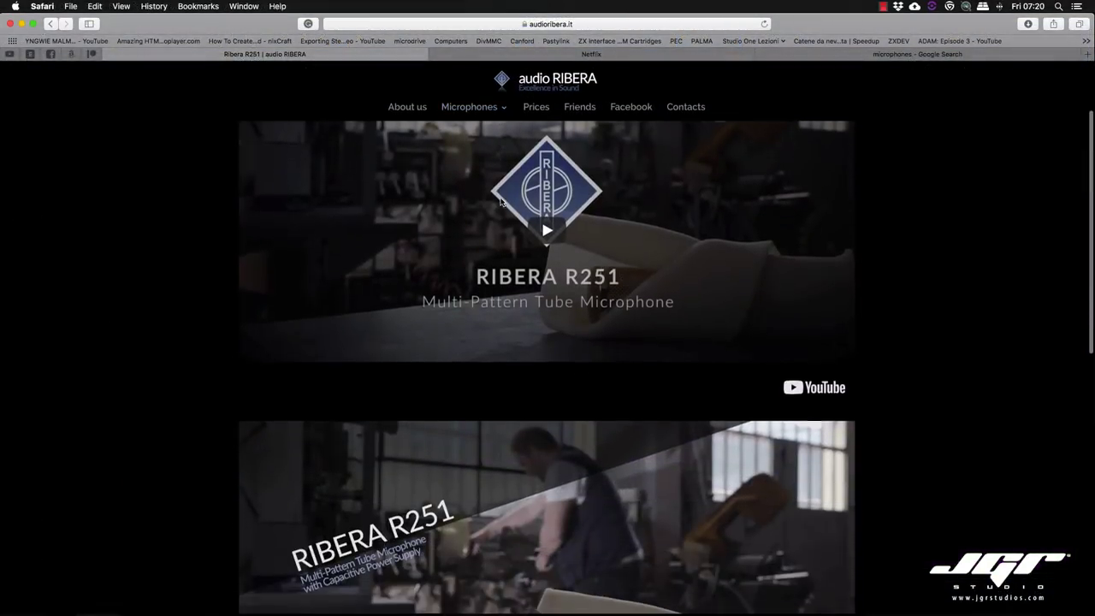
scroll(501, 201, "down", 4)
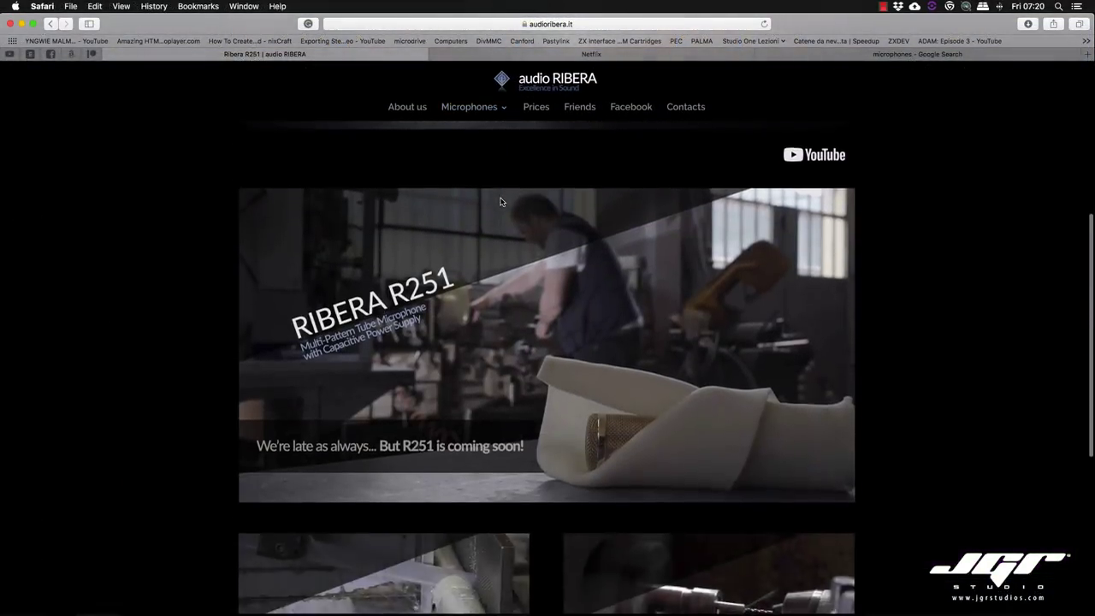
scroll(501, 201, "down", 4)
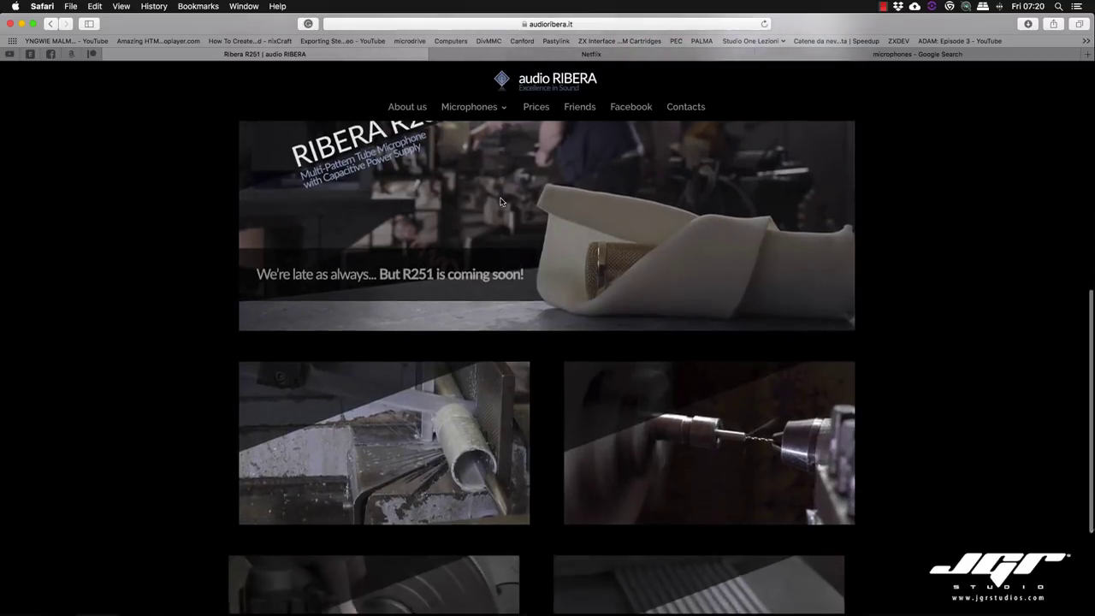
scroll(502, 201, "down", 3)
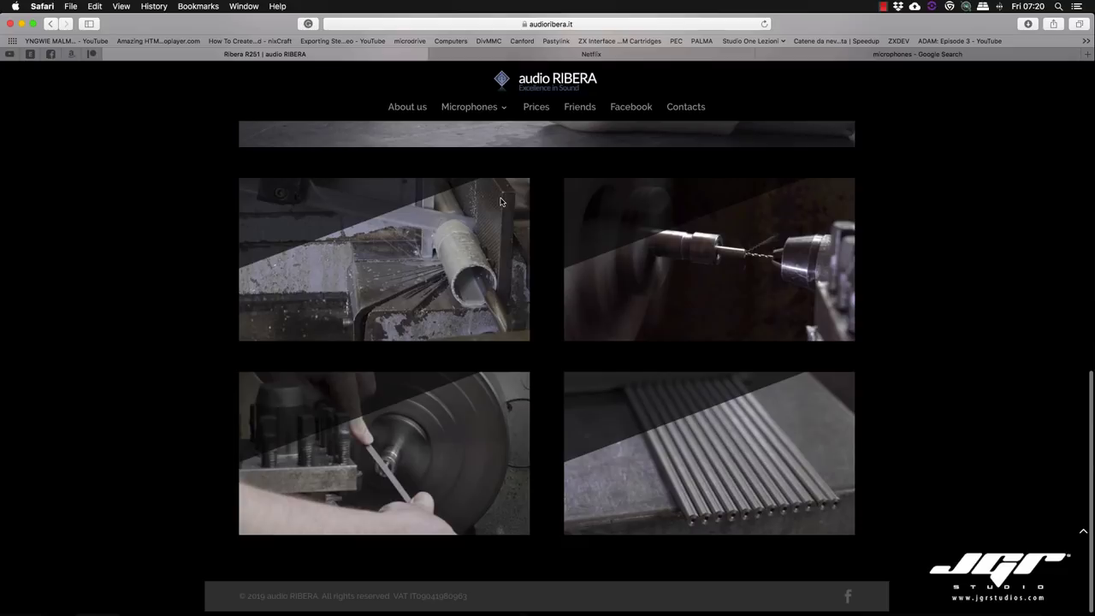
scroll(501, 202, "up", 10)
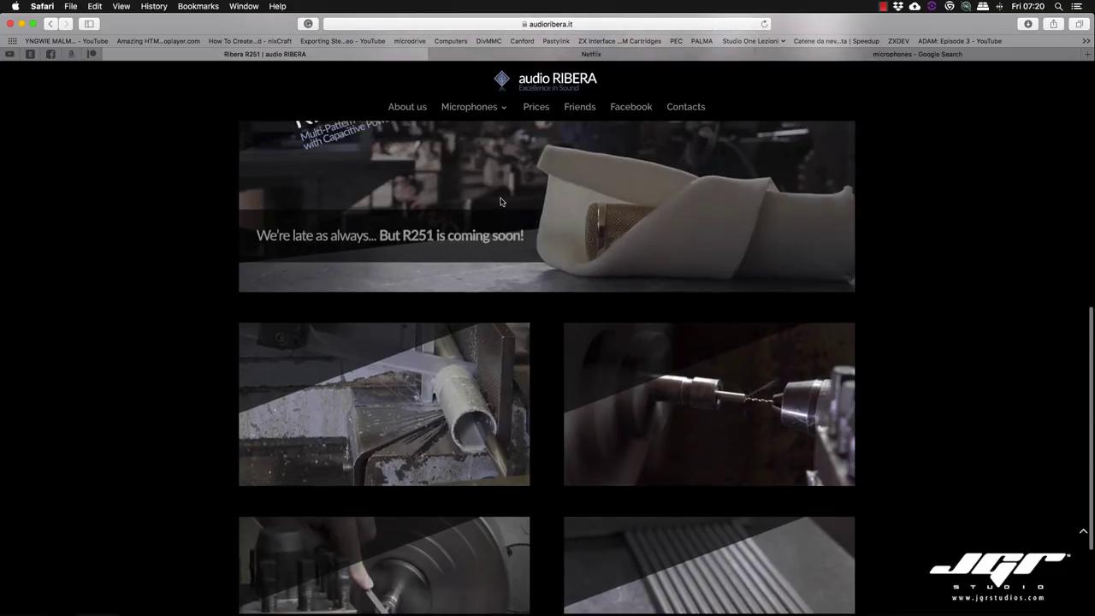
scroll(501, 201, "up", 3)
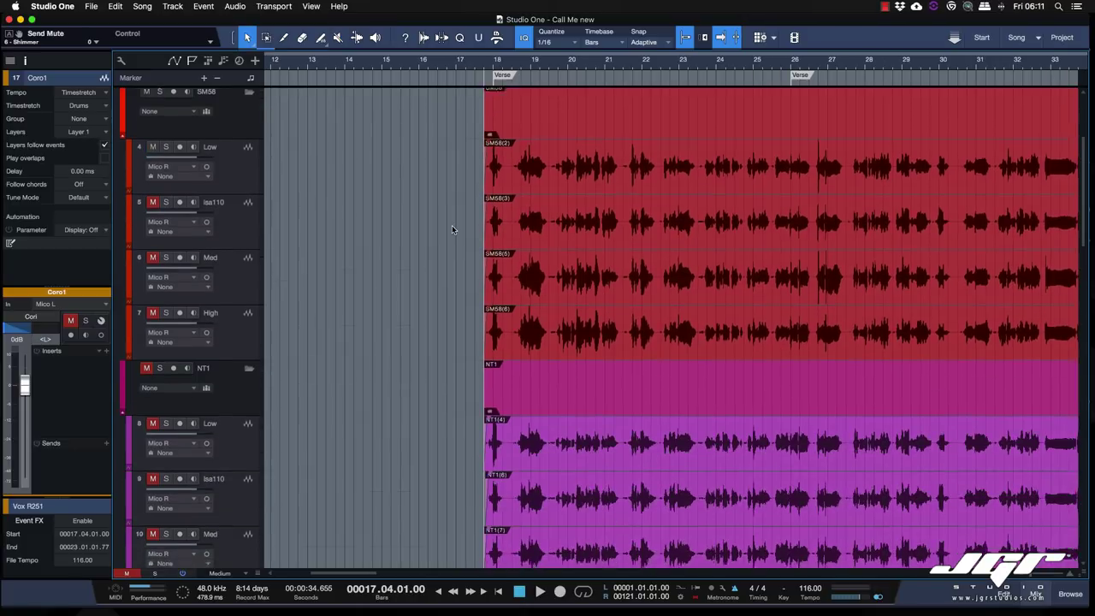
Examine the SM58, NT1 and Vox R251 takes in the Studio One arrangement and place the playback cursor at bar 16.
scroll(451, 225, "down", 1)
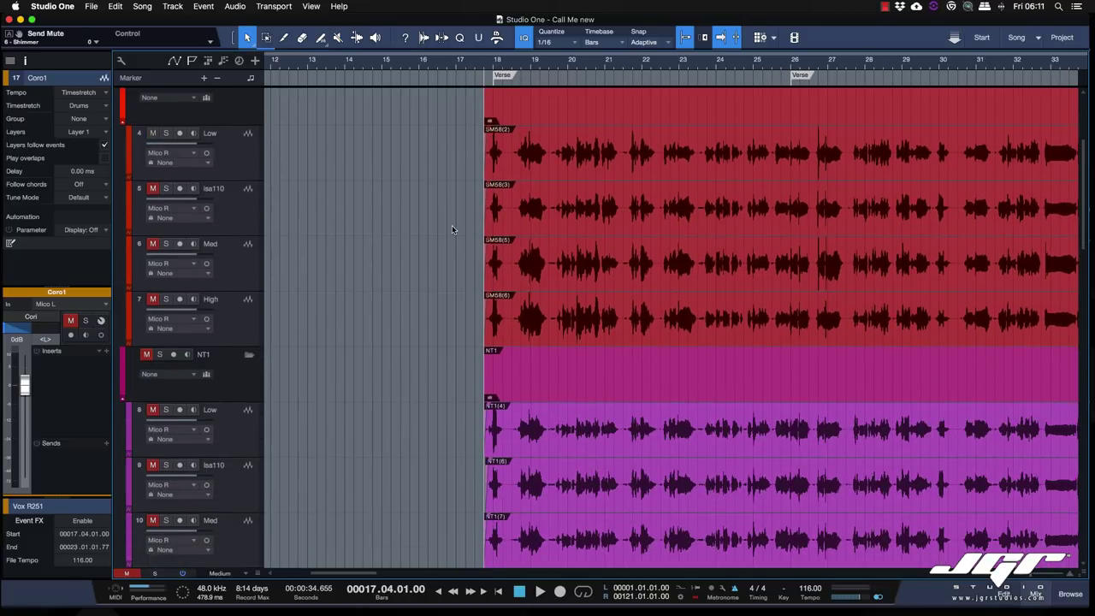
scroll(452, 226, "up", 3)
scroll(452, 230, "up", 1)
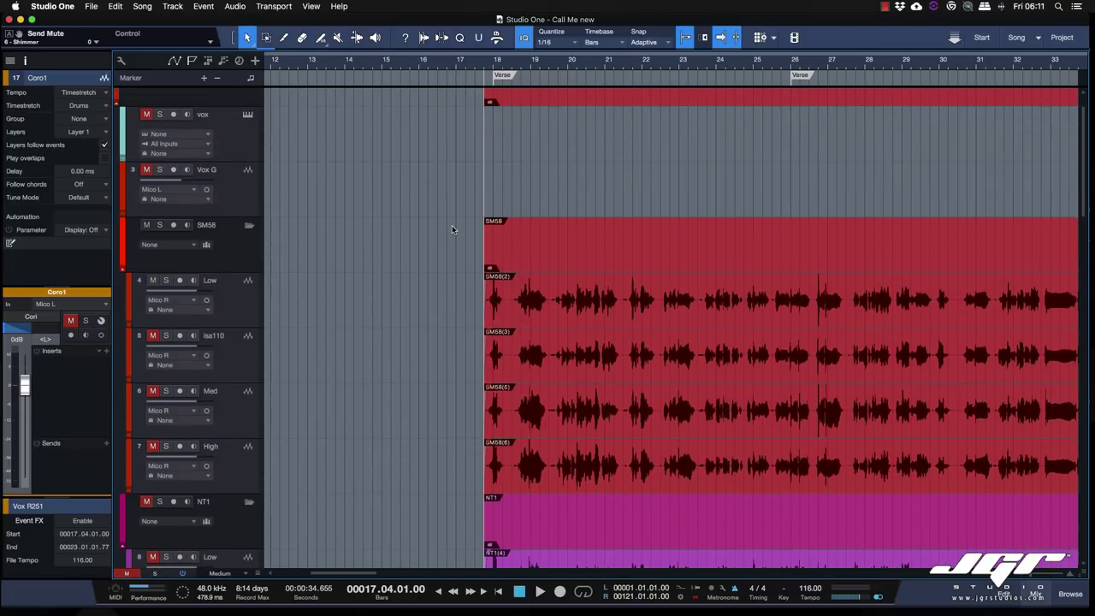
scroll(452, 229, "down", 3)
scroll(453, 230, "up", 1)
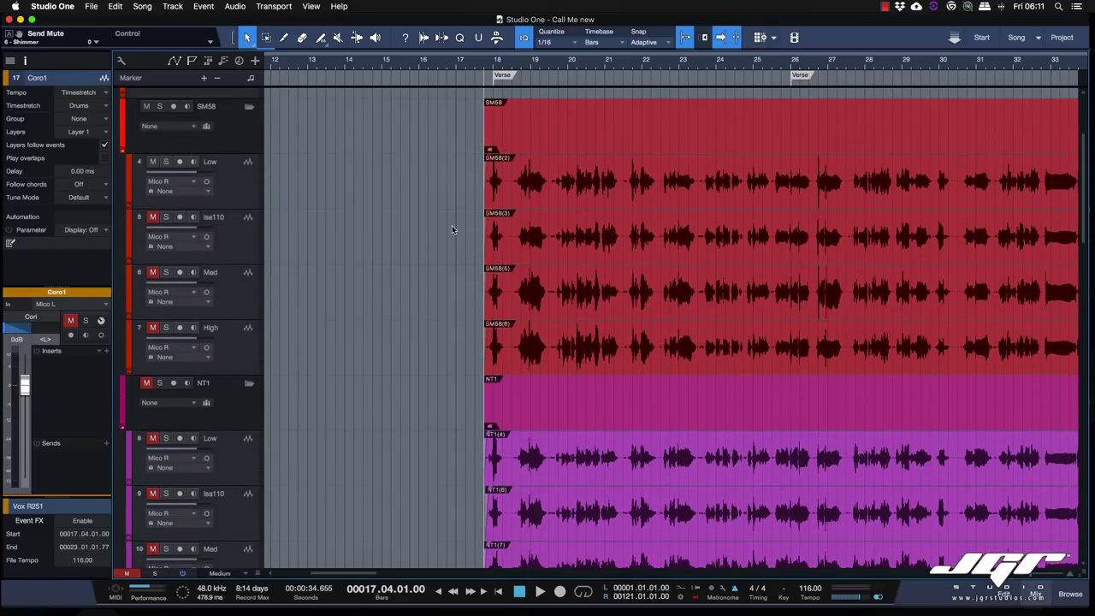
left_click(418, 67)
scroll(524, 205, "down", 2)
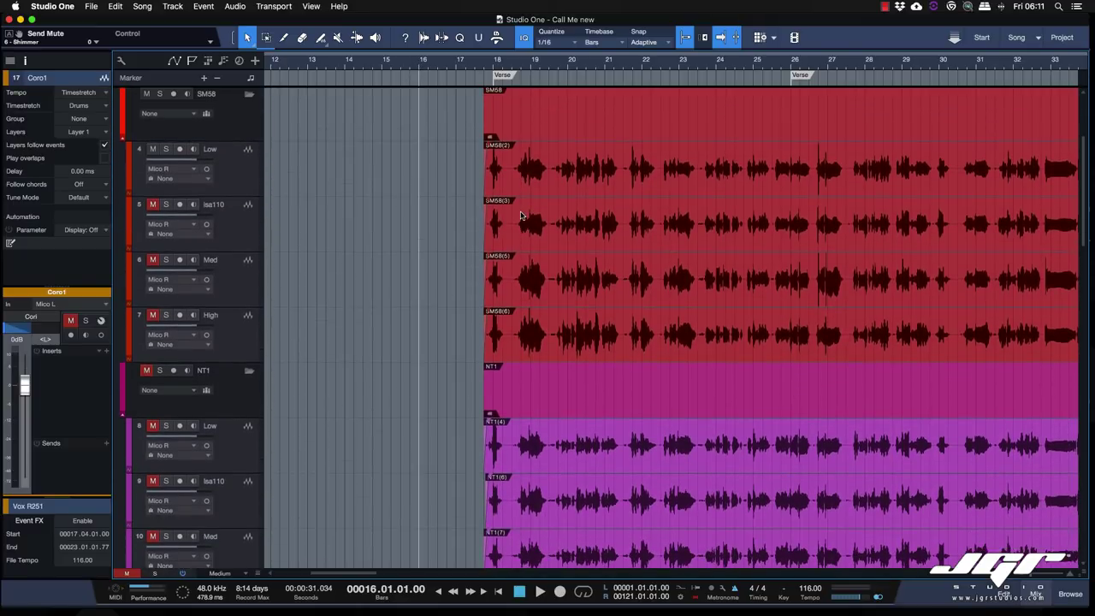
scroll(521, 214, "down", 10)
scroll(521, 214, "down", 4)
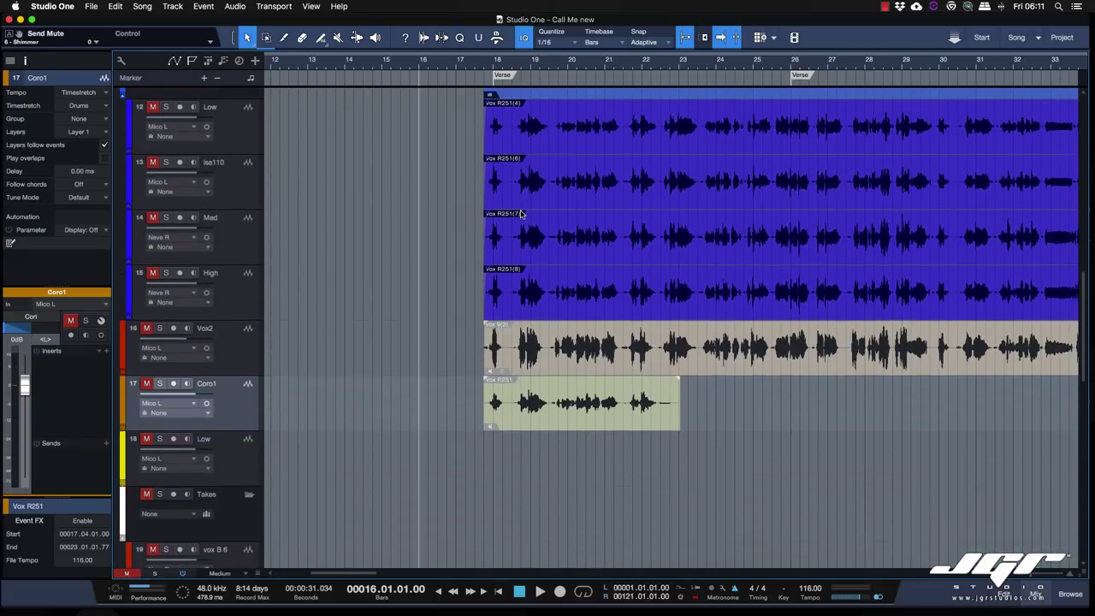
scroll(522, 215, "up", 10)
scroll(520, 214, "up", 1)
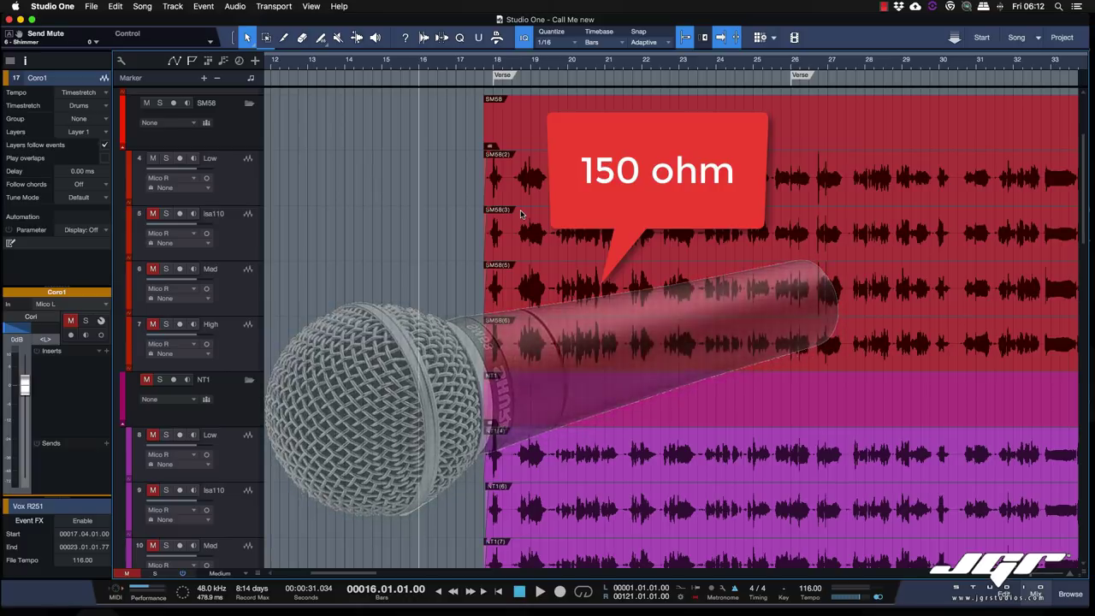
Select the SM58 folder's Low track and listen to its take from bar 16.
left_click(254, 181)
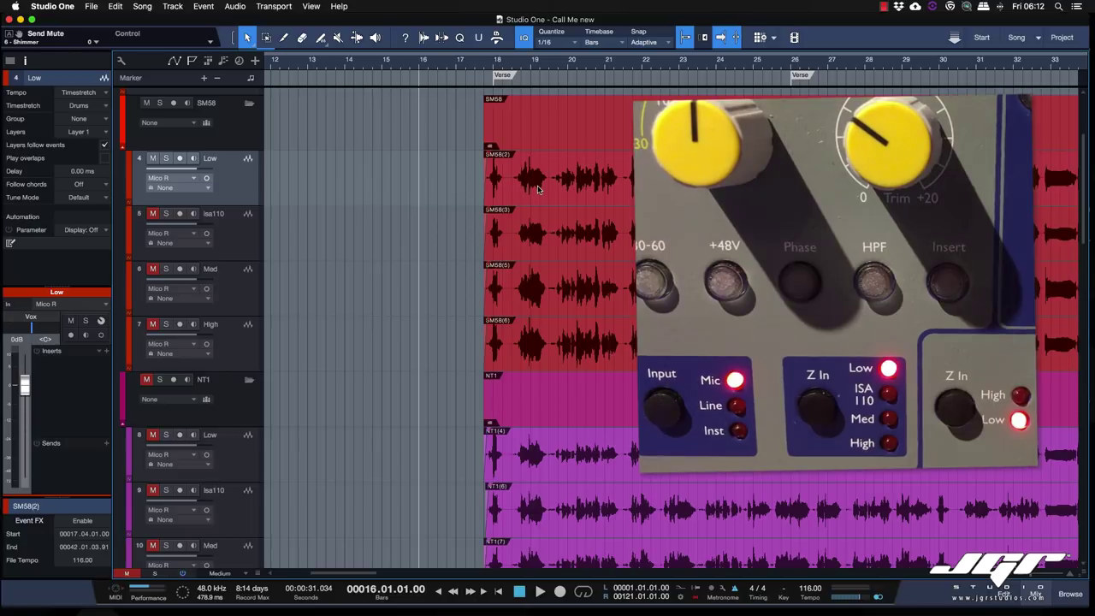
scroll(536, 191, "right", 3)
scroll(542, 189, "left", 3)
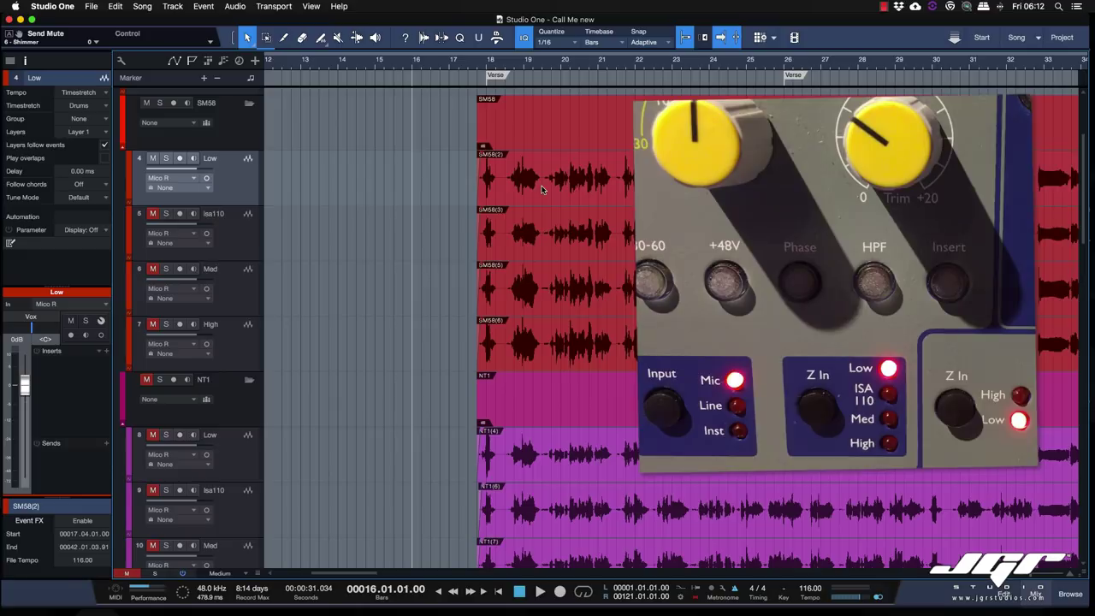
key("space")
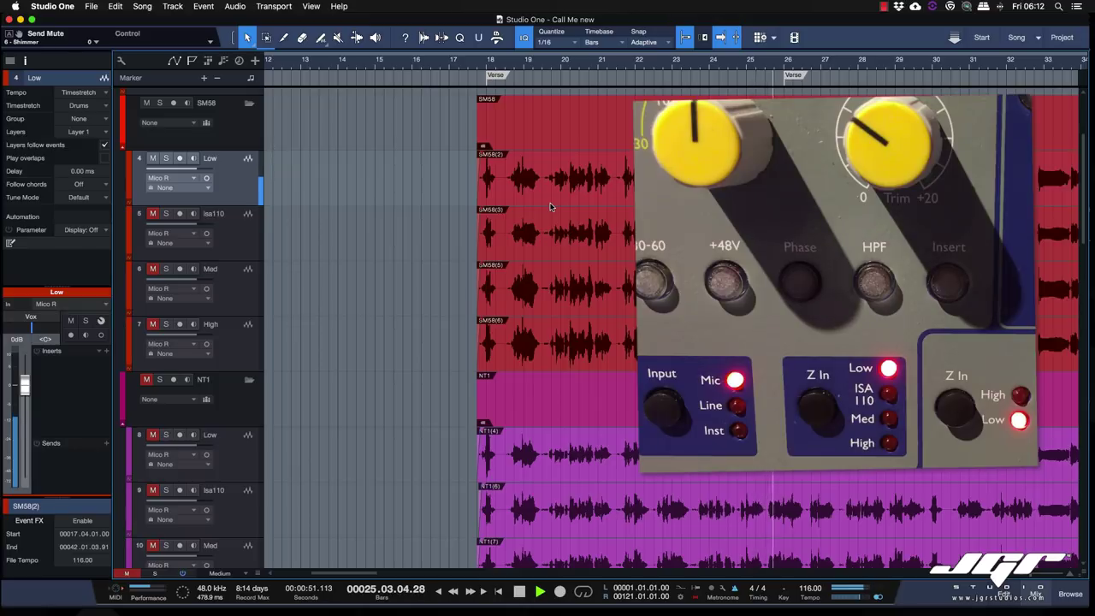
key("space")
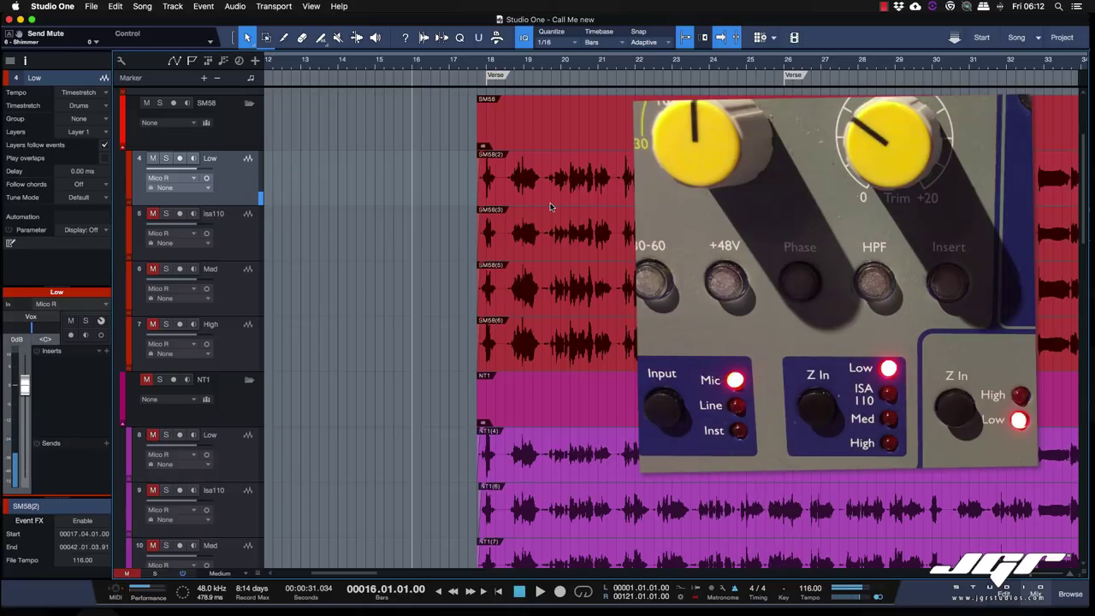
Mute the SM58 Low track, unmute the SM58 High track and listen to it from bar 16.
left_click(152, 159)
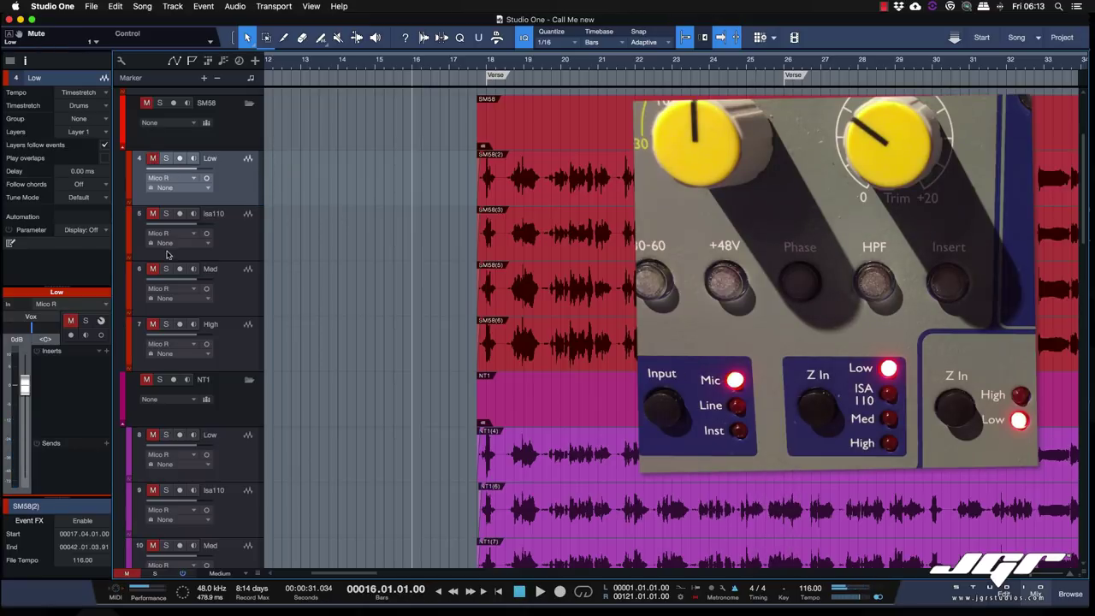
left_click(153, 325)
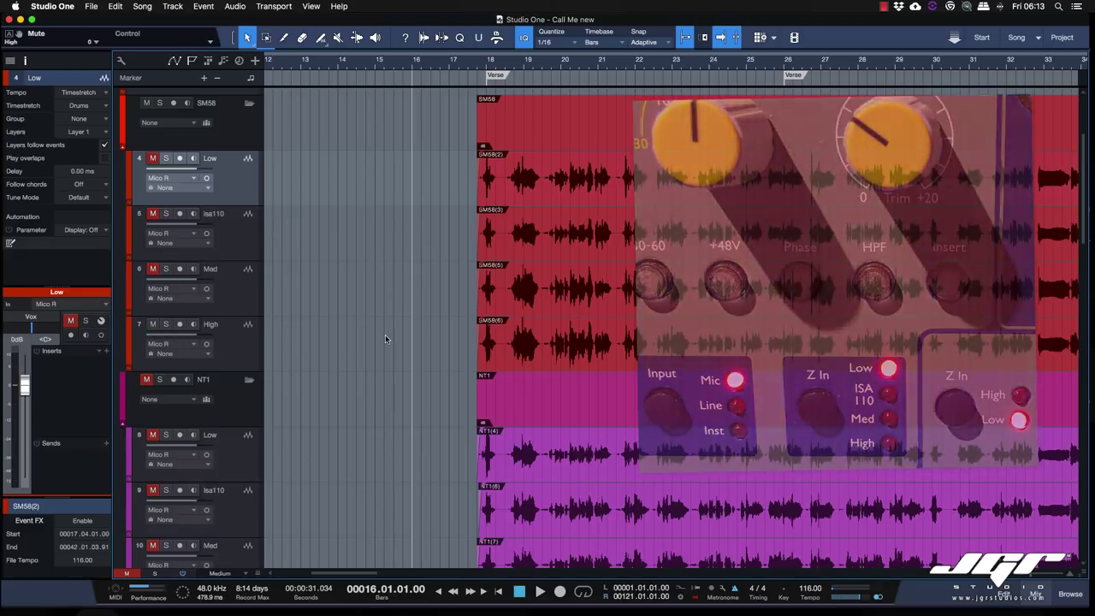
key("space")
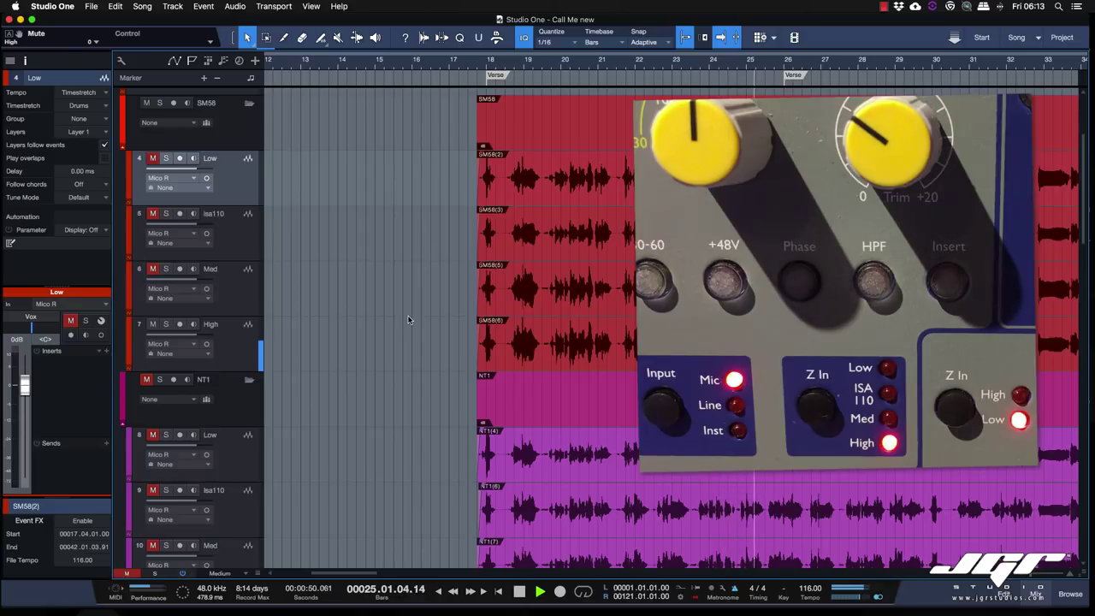
key("space")
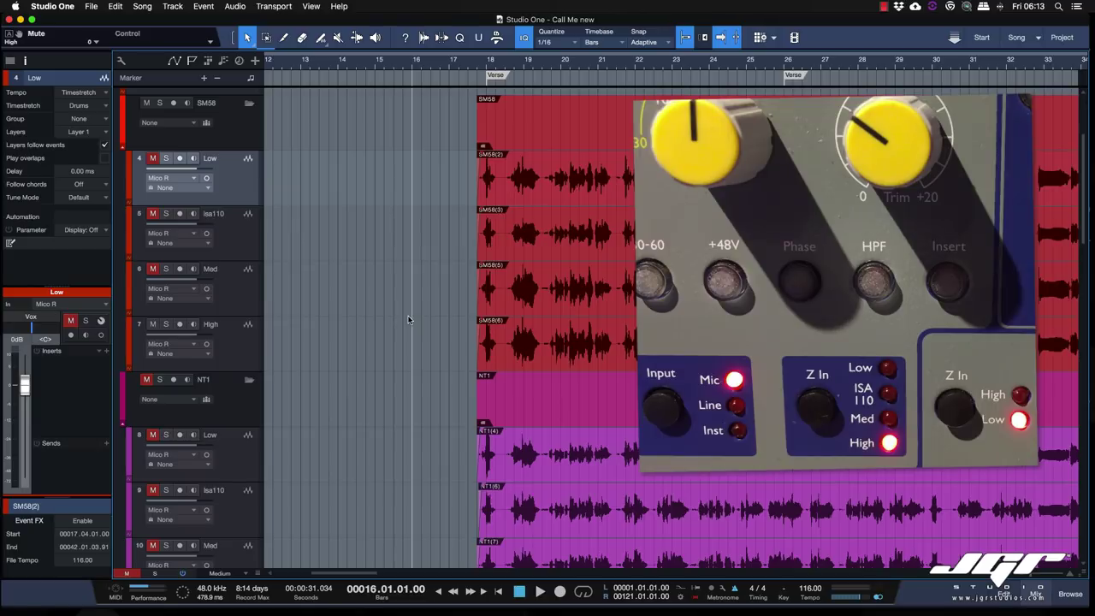
Audition the SM58 Low track in solo from position 00017.04.01.00, the start of the vocal takes, and clear its solo.
left_click(475, 67)
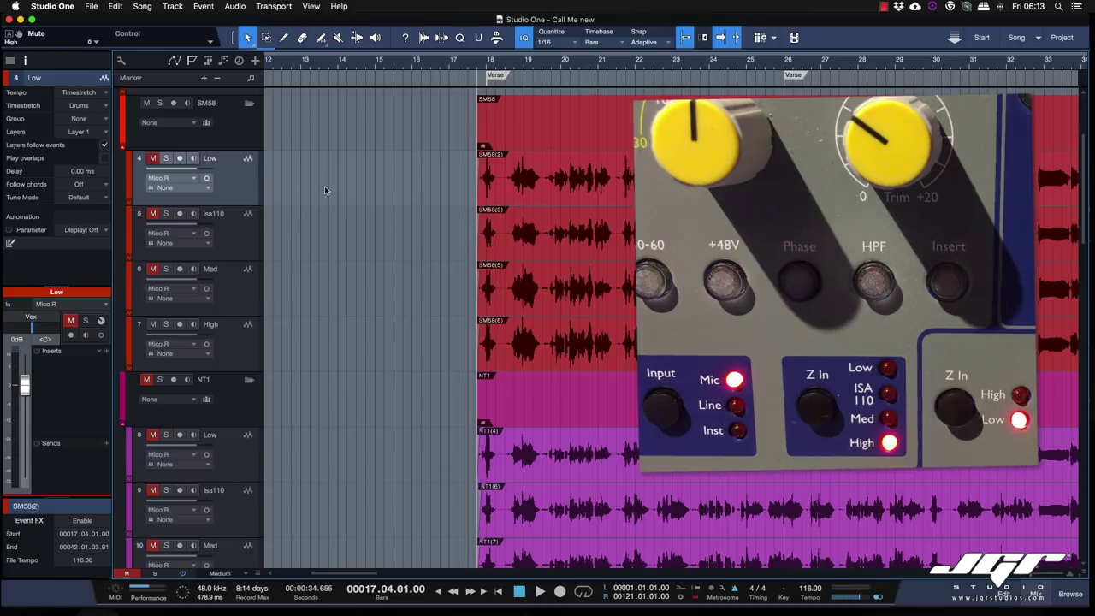
left_click(167, 159)
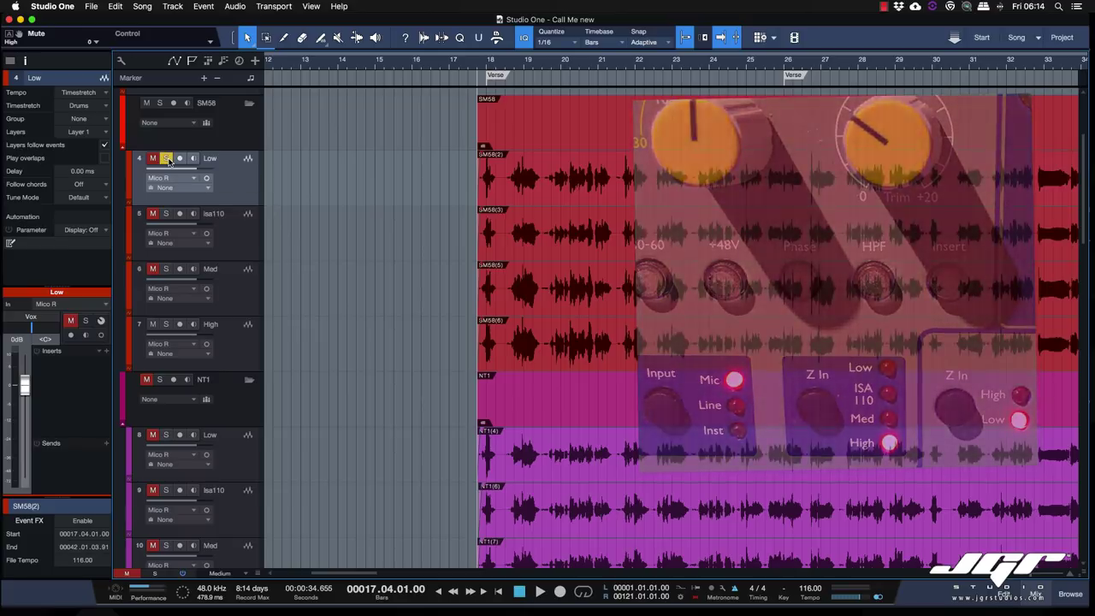
key("space")
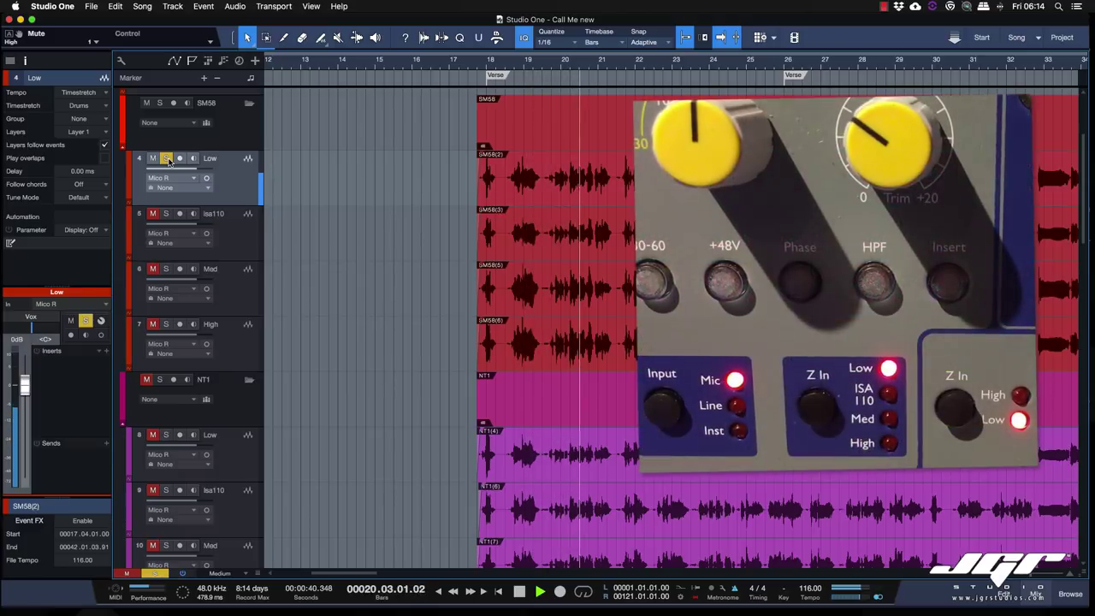
key("space")
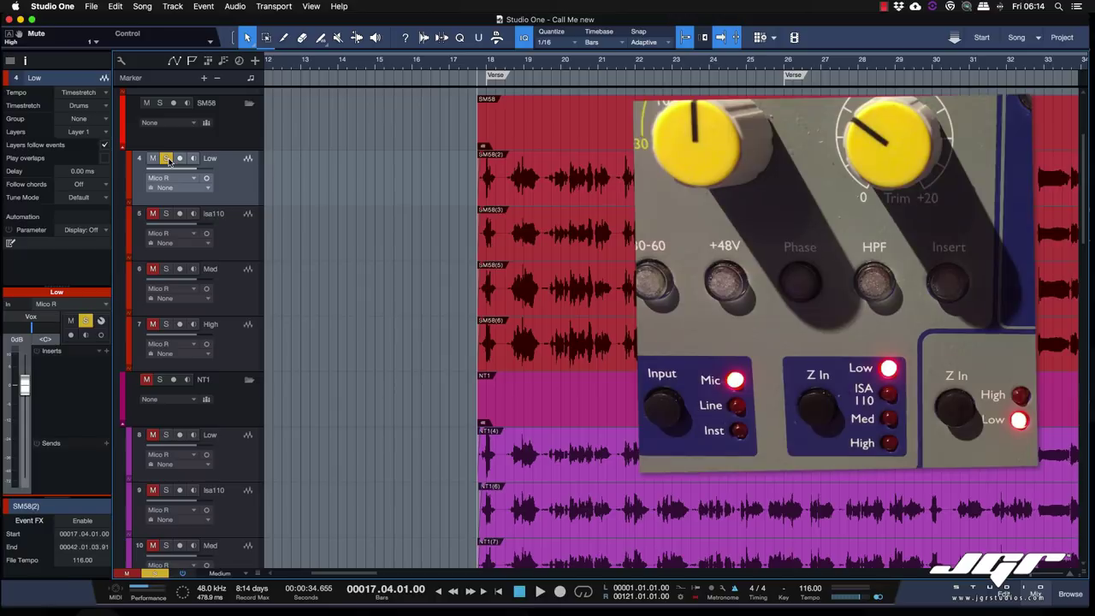
left_click(168, 160)
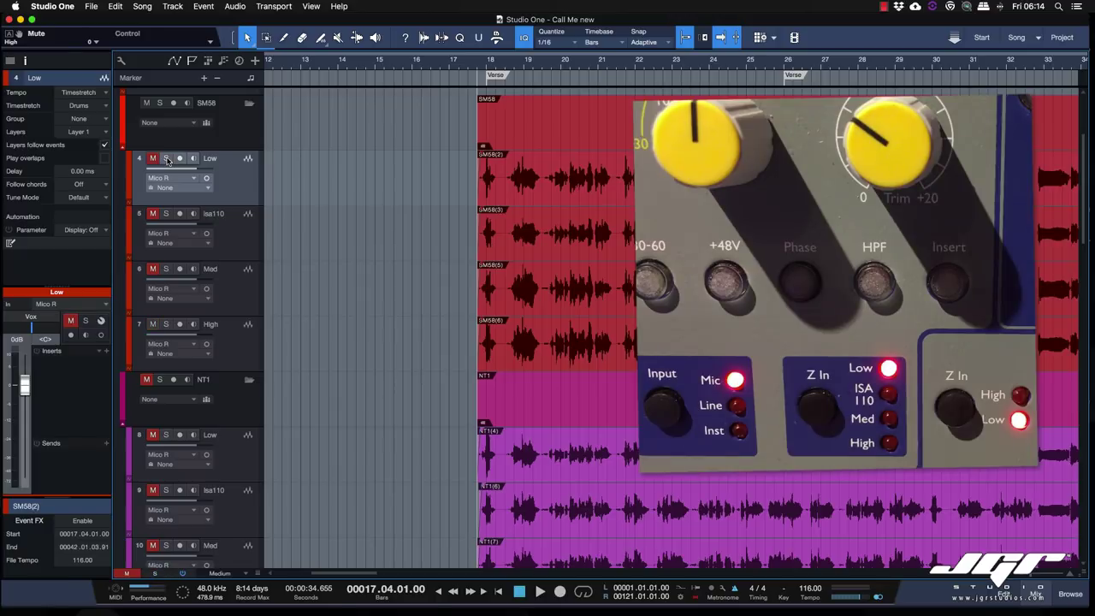
Solo the SM58 High track and listen to it from the start of the vocal takes.
left_click(169, 325)
left_click(168, 325)
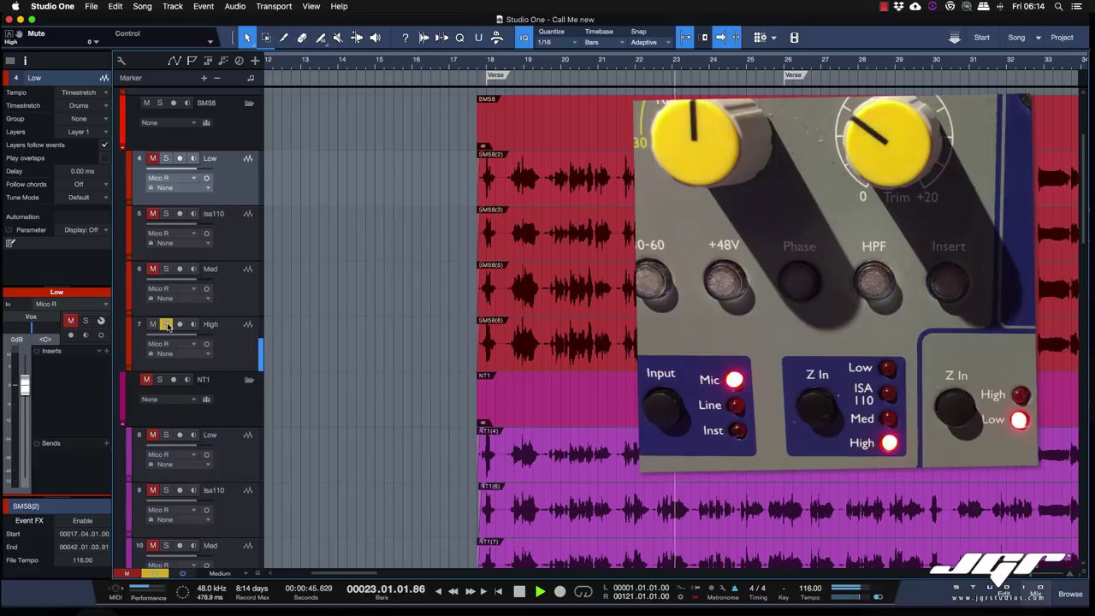
key("space")
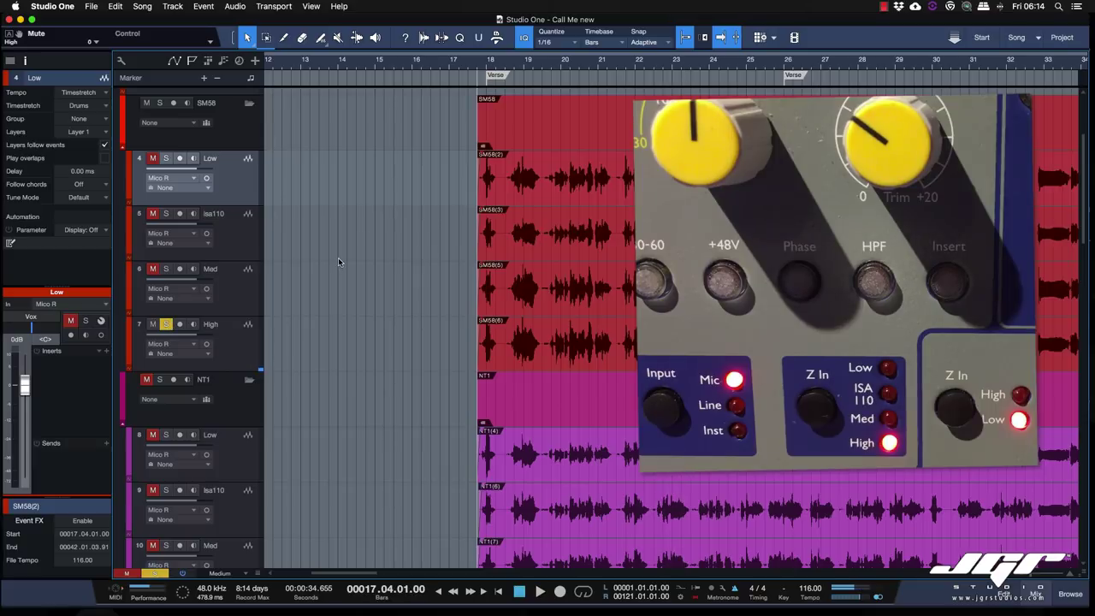
Switch the solo to the SM58 Low track, audition it from position 00022.03.01.00, and clear the solo.
left_click(654, 66)
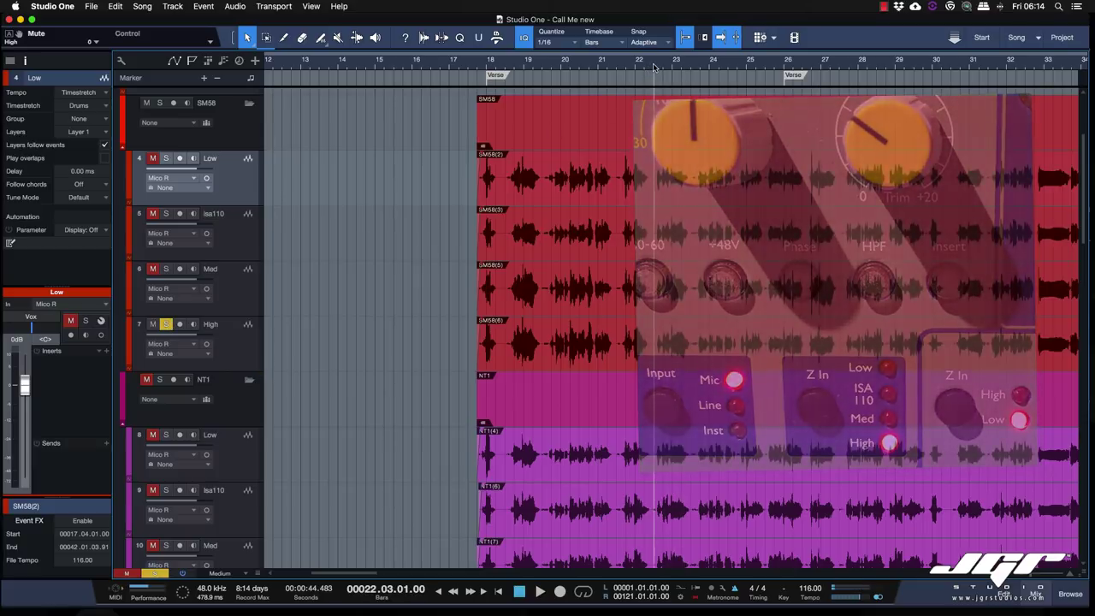
left_click(166, 158)
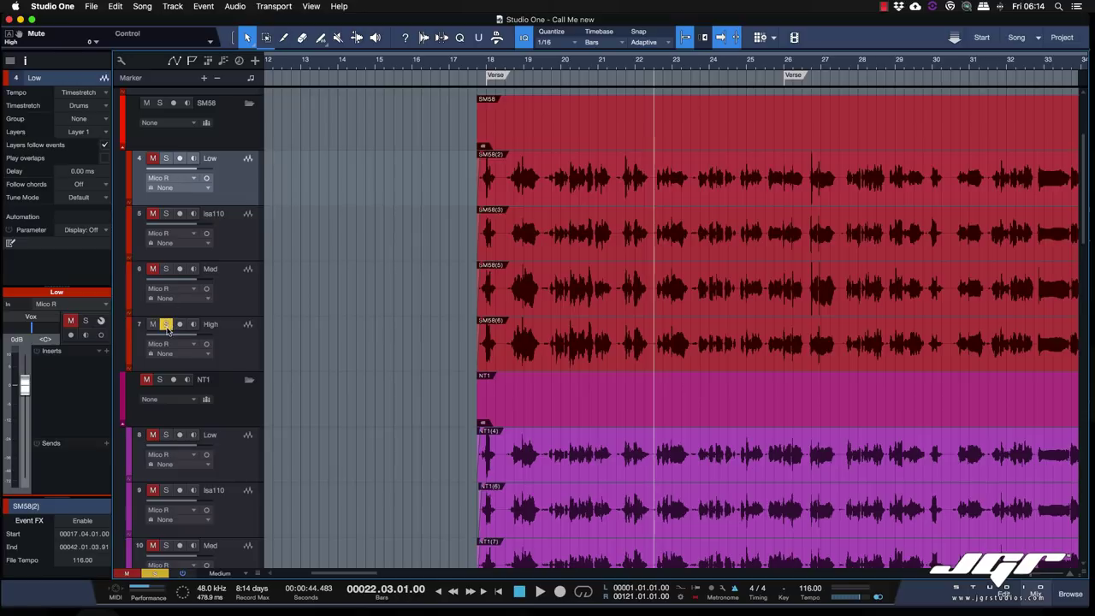
key("space")
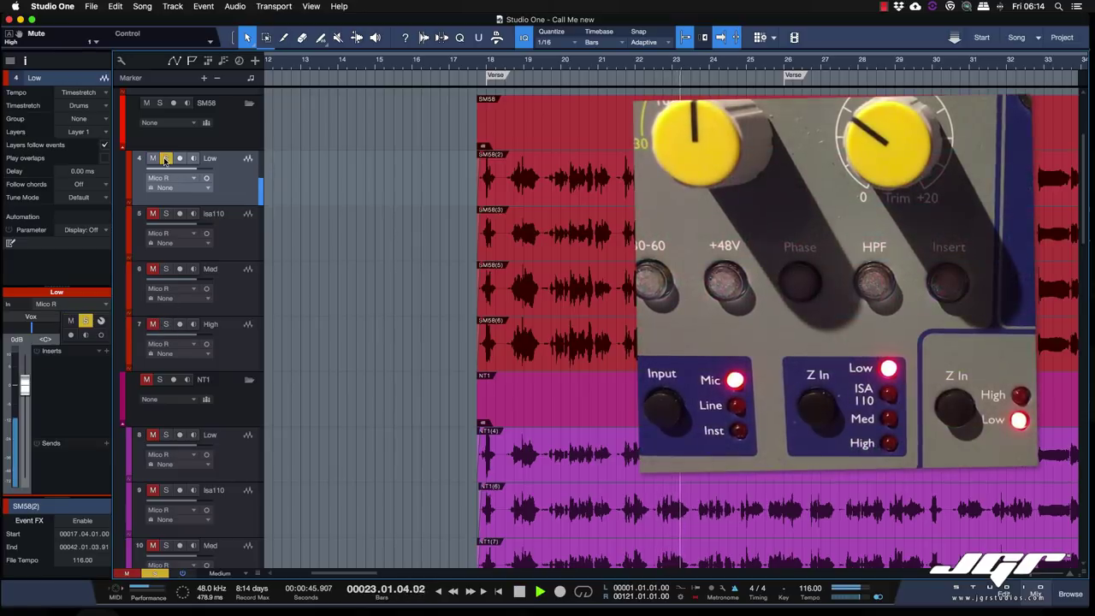
key("space")
left_click(166, 159)
key("m")
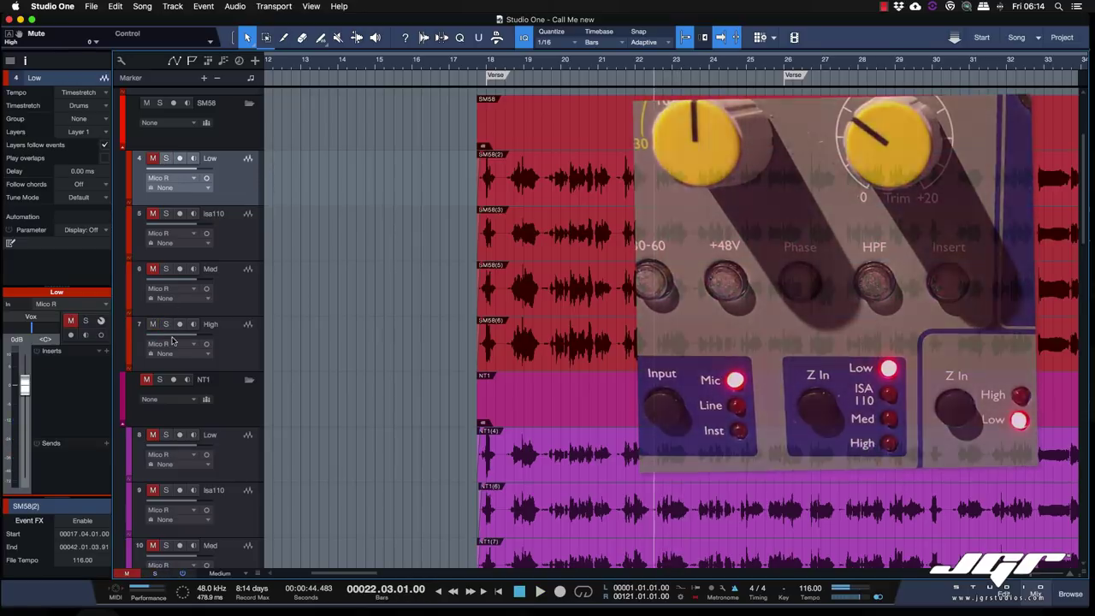
Audition the SM58 High track in solo from position 00022.03.01.00 and clear its solo.
left_click(166, 325)
key("space")
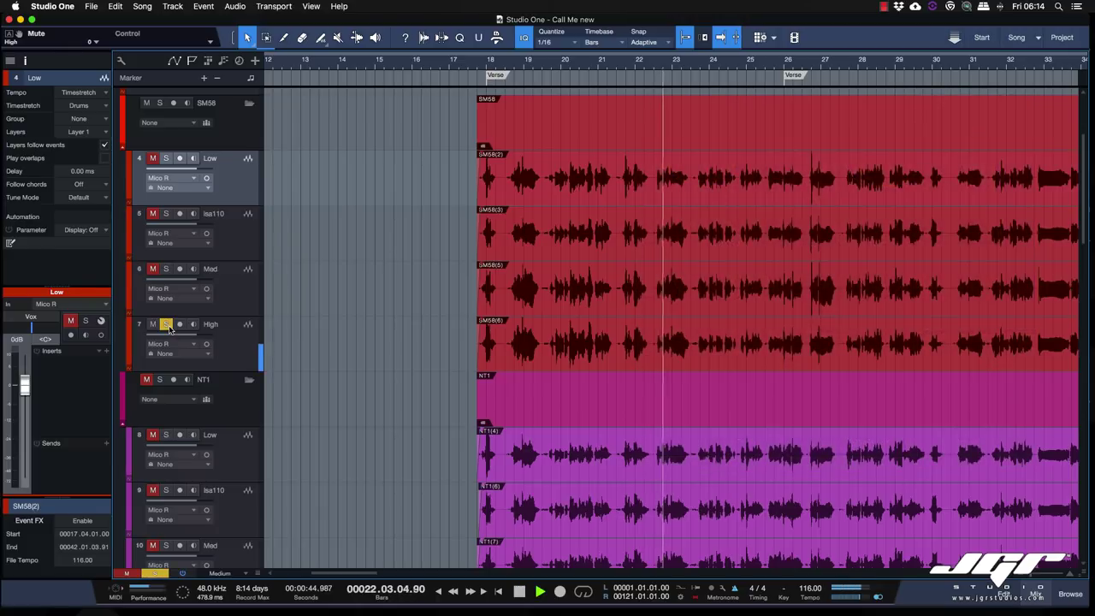
key("space")
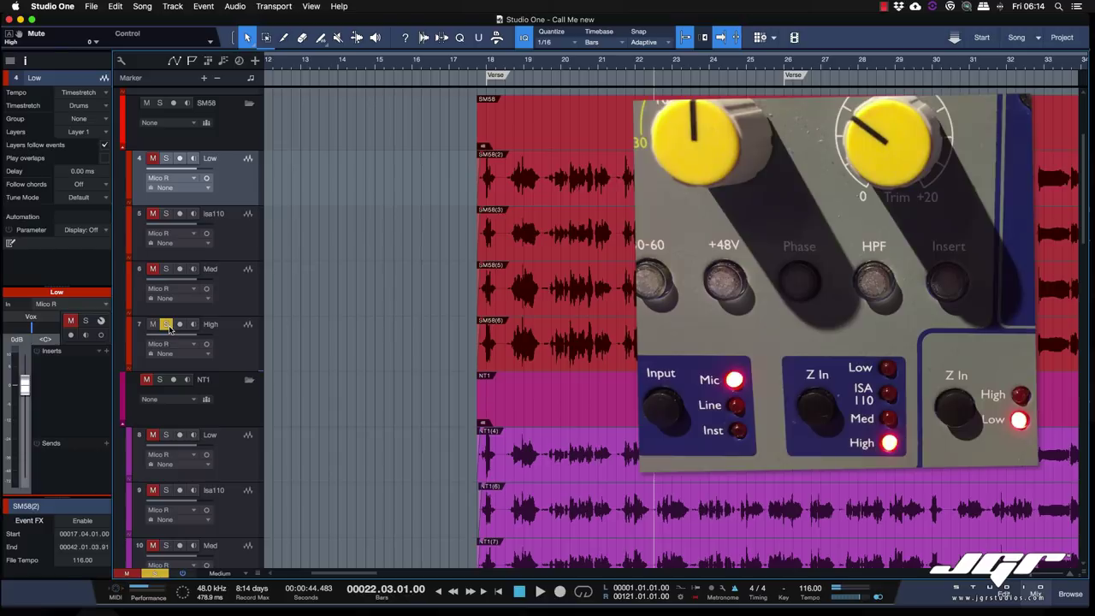
left_click(166, 325)
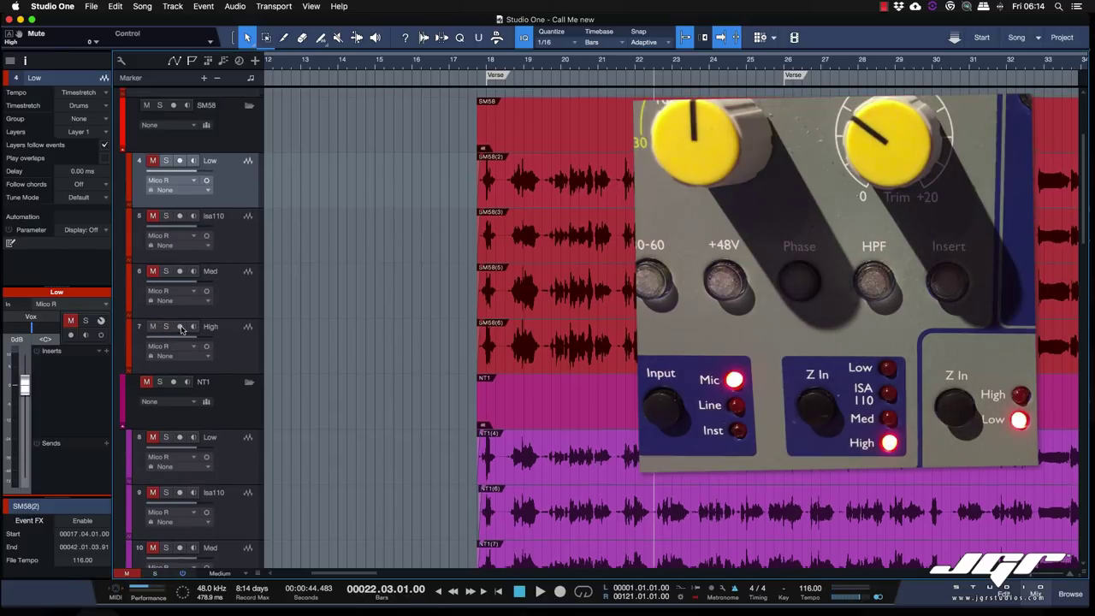
Audition the SM58 Isa110 track in solo from position 00022.03.01.00 and clear its solo.
left_click(167, 217)
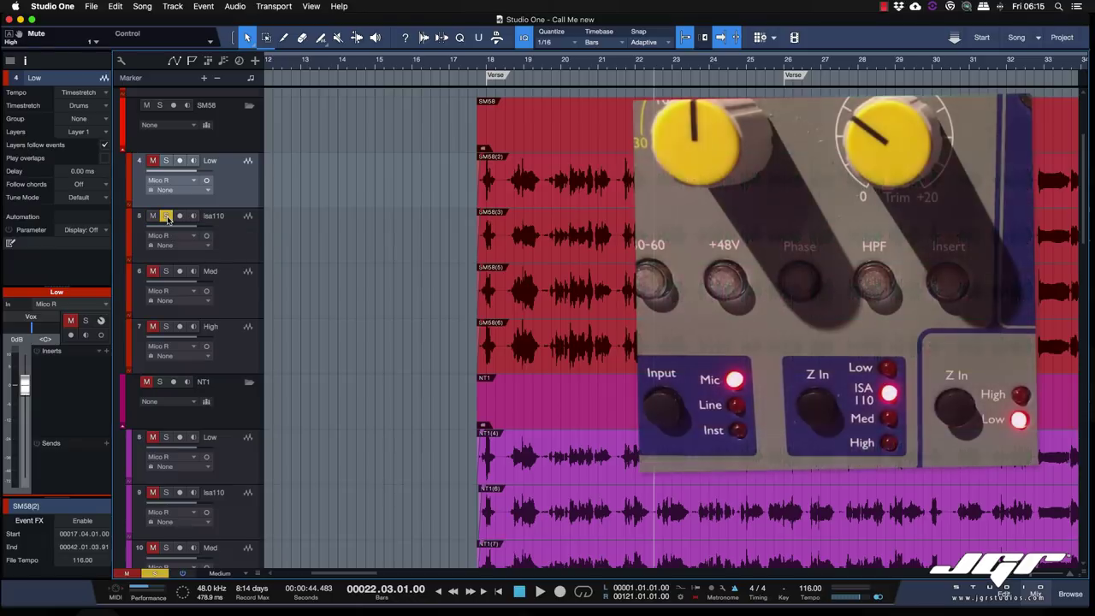
key("space")
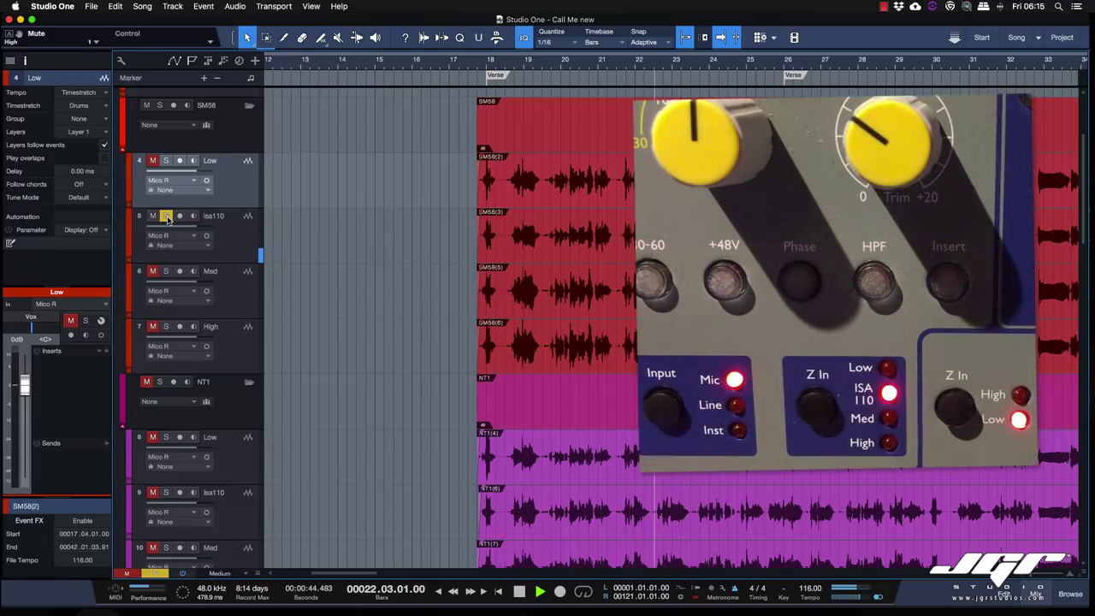
key("space")
left_click(167, 216)
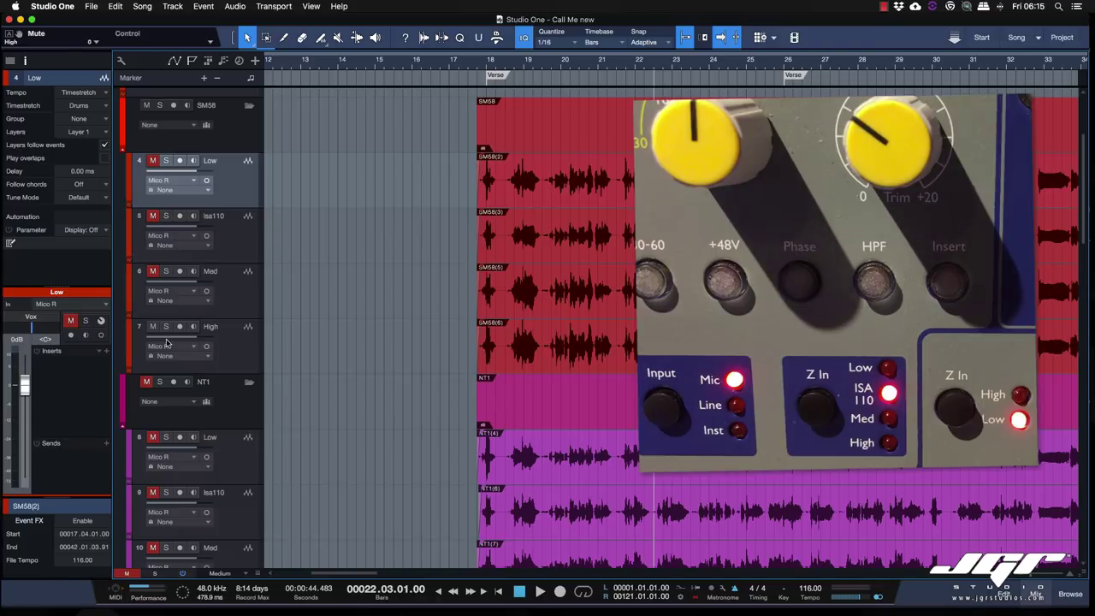
Audition the SM58 Med track in solo twice from position 00022.03.01.00 and clear its solo.
left_click(166, 272)
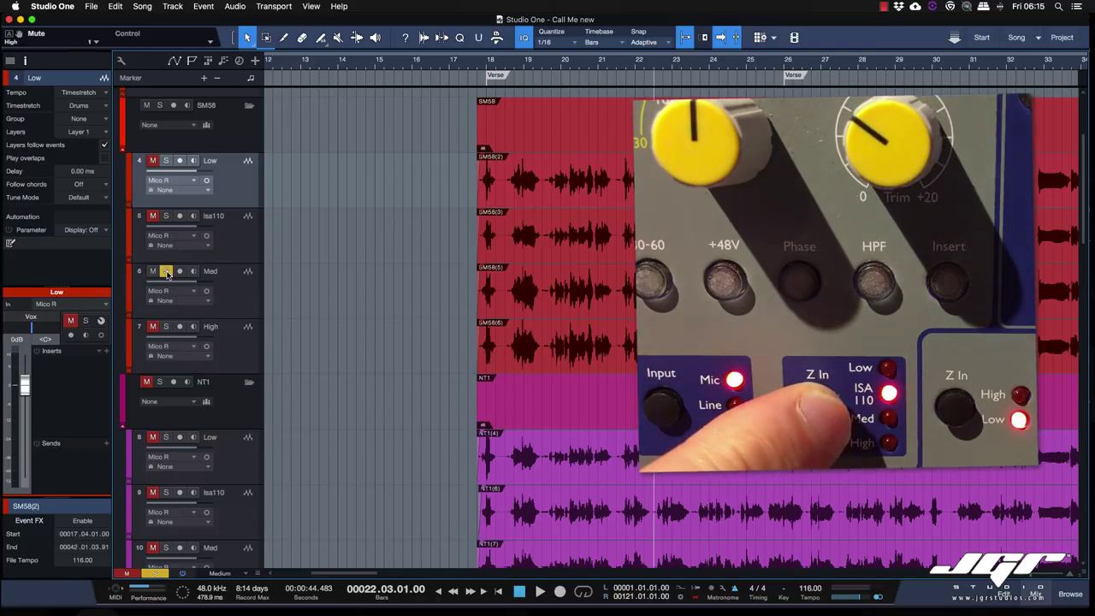
key("space")
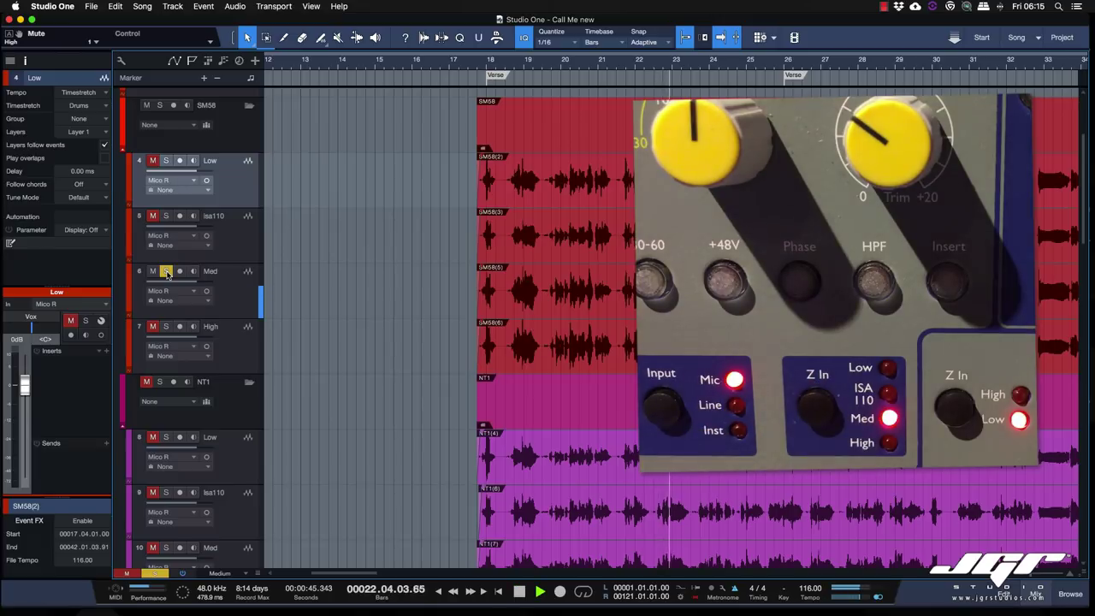
key("space")
key("space")
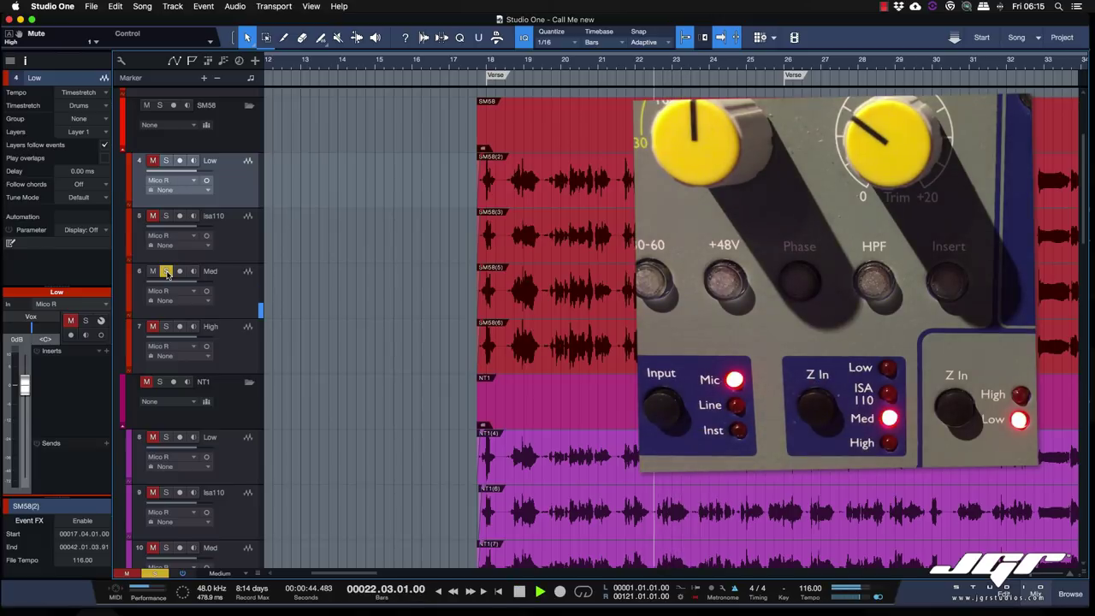
key("space")
left_click(166, 272)
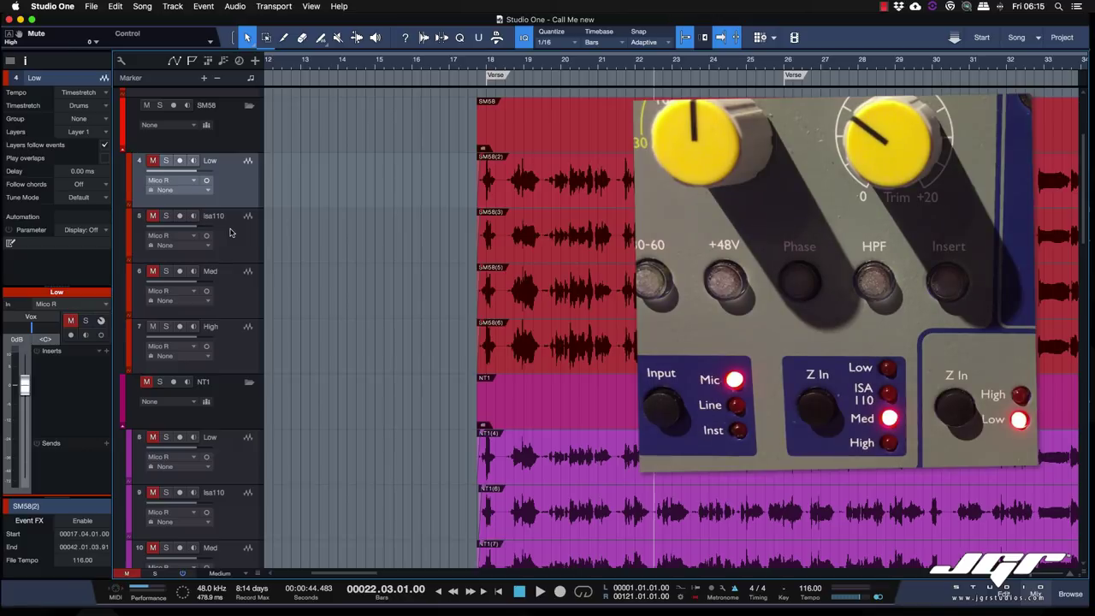
Unmute the SM58 Isa110 track and listen to it in the mix from position 00017.01.01.00.
left_click(154, 216)
left_click(449, 67)
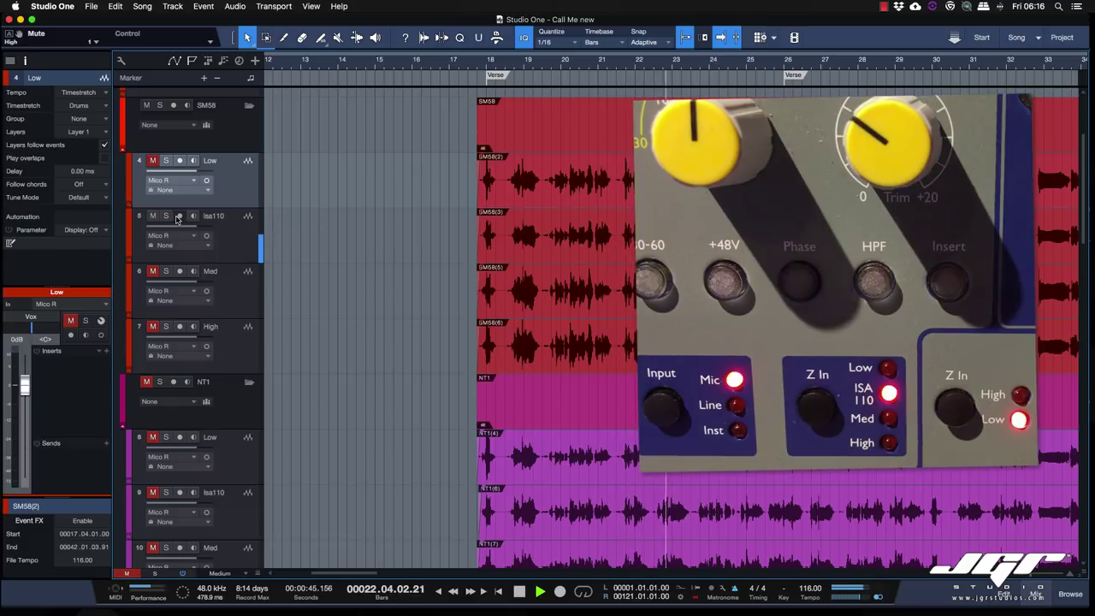
key("space")
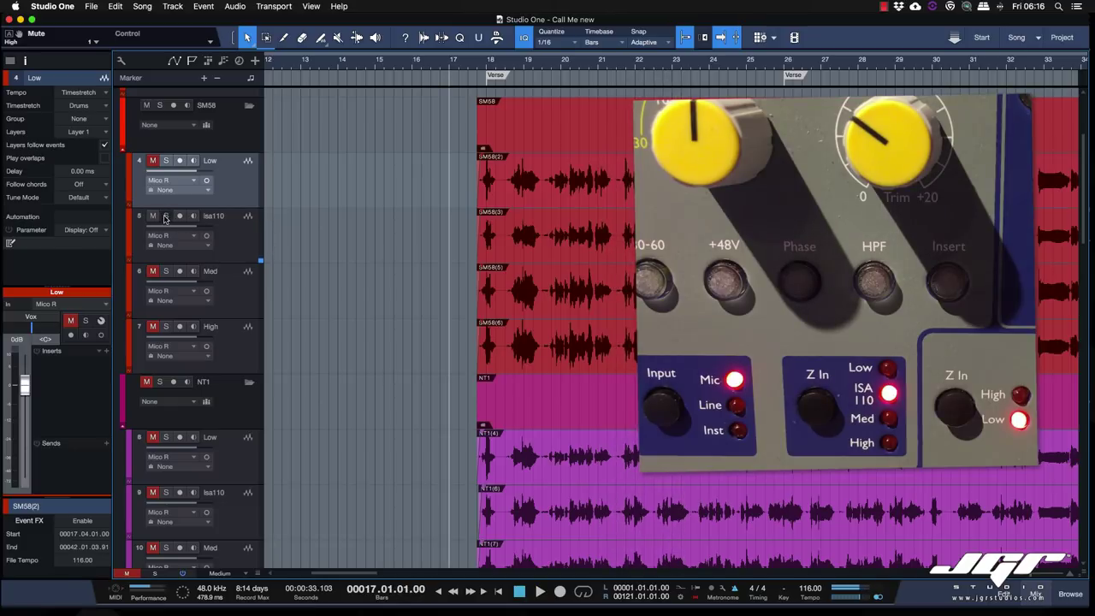
Swap the SM58 Isa110 track for the High track using mutes and listen to it in the mix from position 00017.01.01.00.
left_click(152, 216)
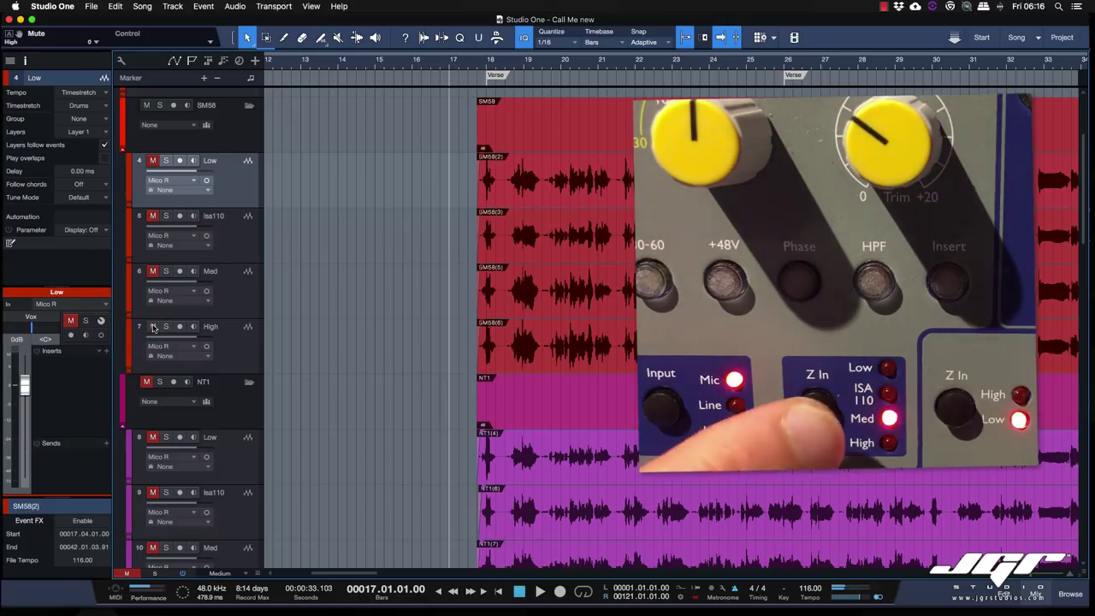
key("space")
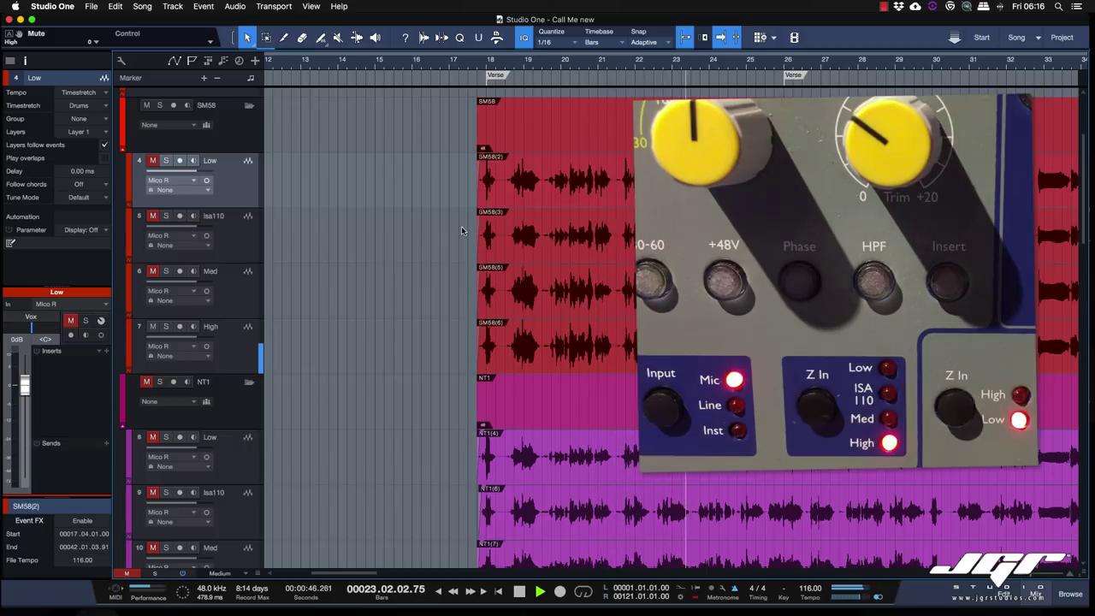
key("space")
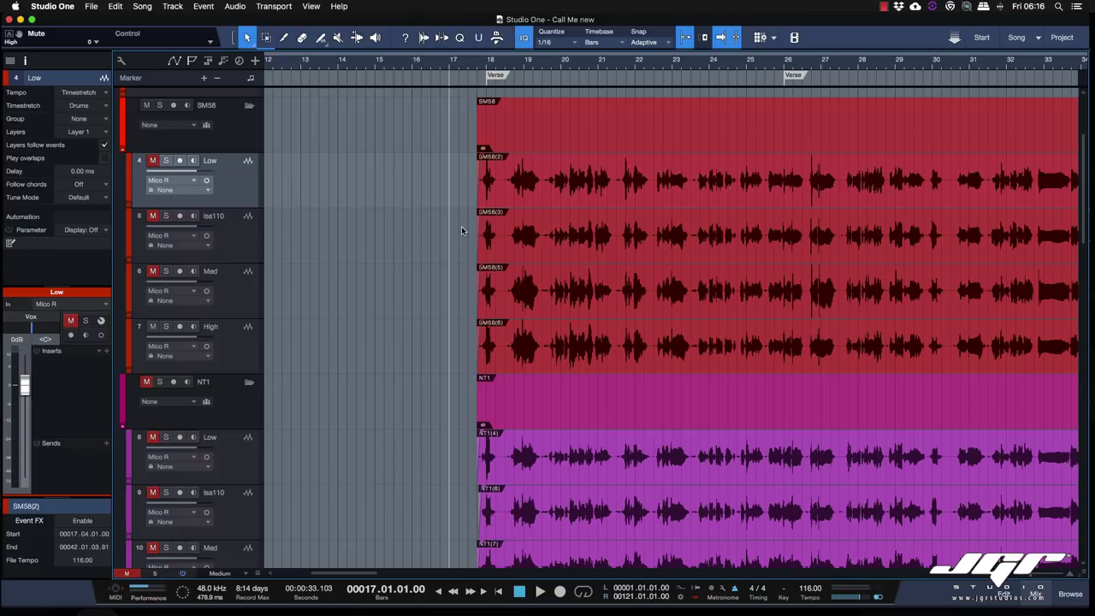
Select the SM58 Isa110, High and Low vocal events in turn to compare their waveforms.
left_click(526, 246)
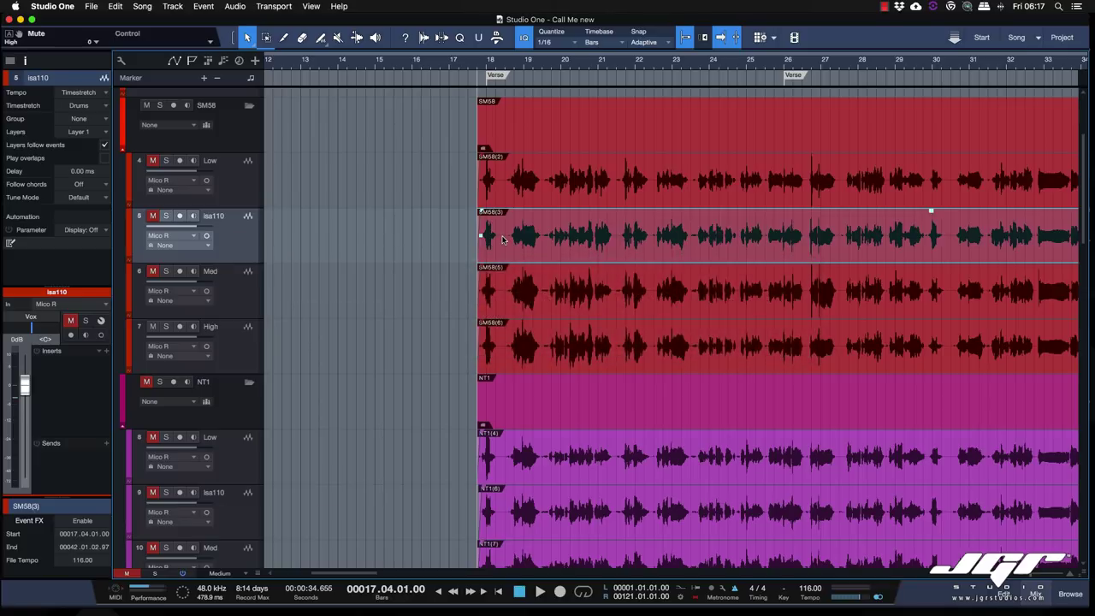
scroll(502, 274, "down", 1)
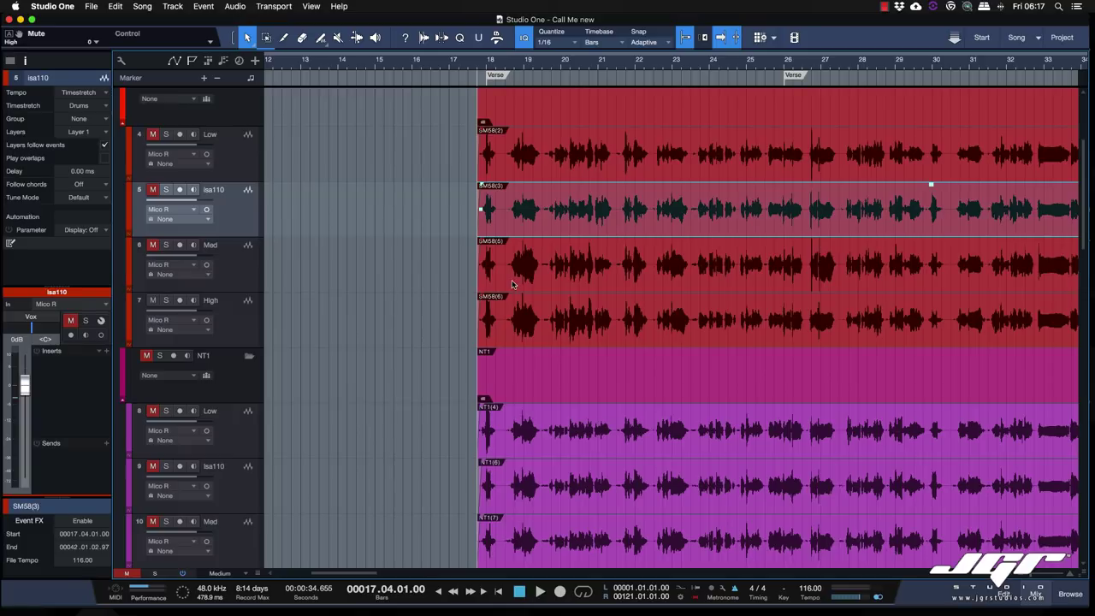
left_click(513, 289)
left_click(524, 321)
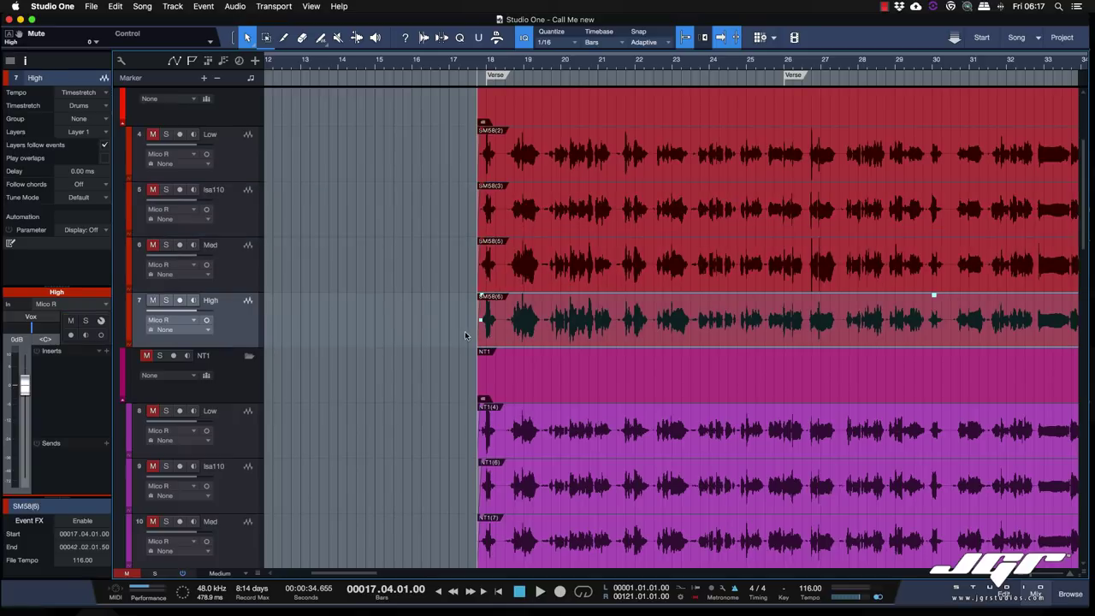
left_click(524, 160)
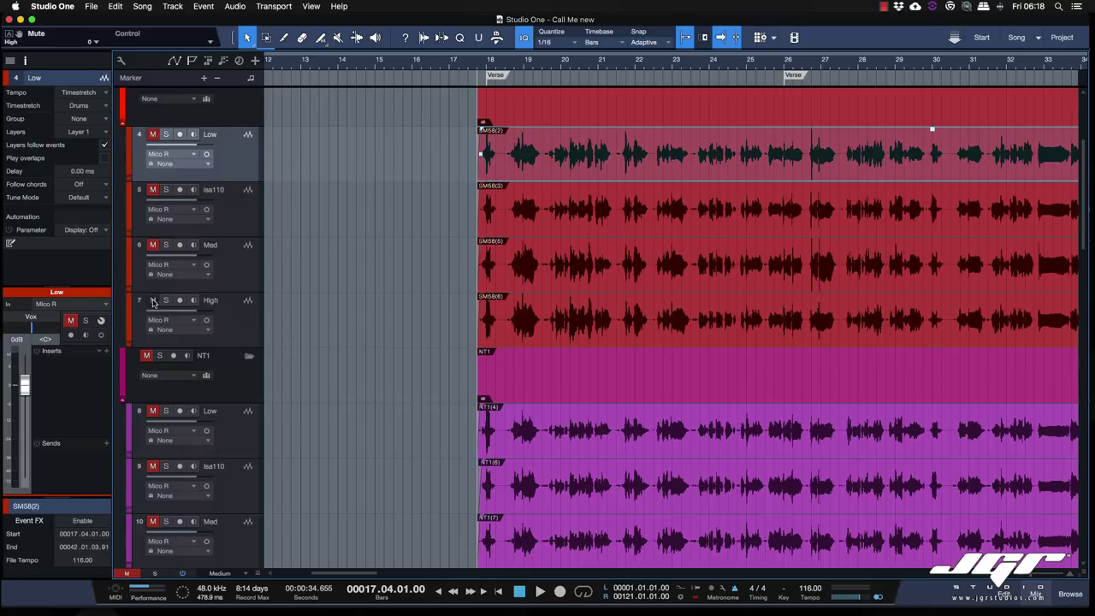
Unmute the NT1 Low track, listen to it in the mix from position 00017.01.01.00, and mute it again.
scroll(357, 298, "down", 5)
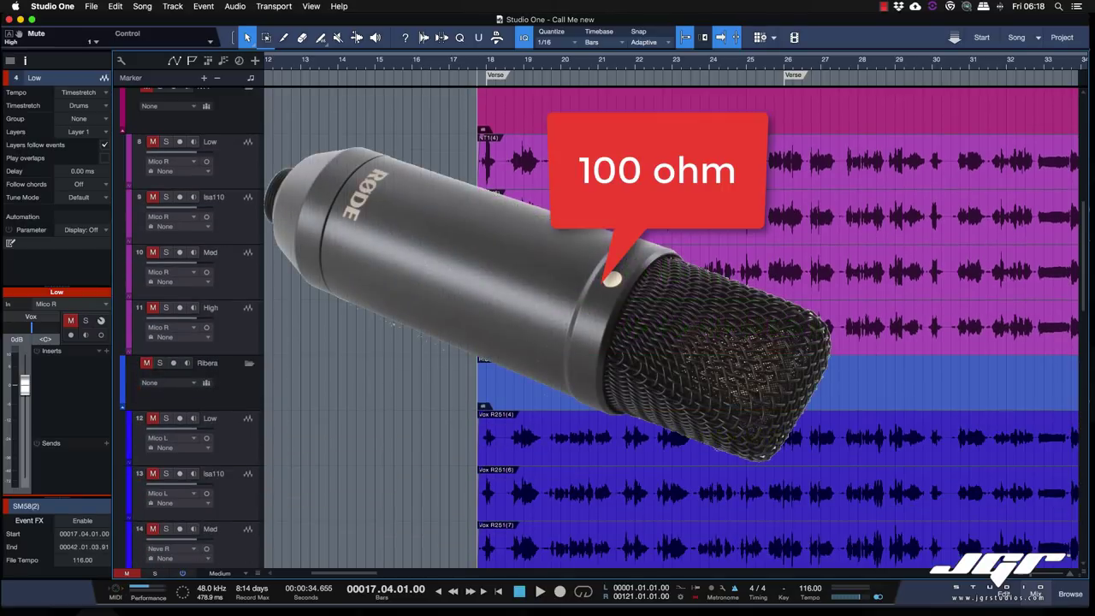
left_click(530, 186)
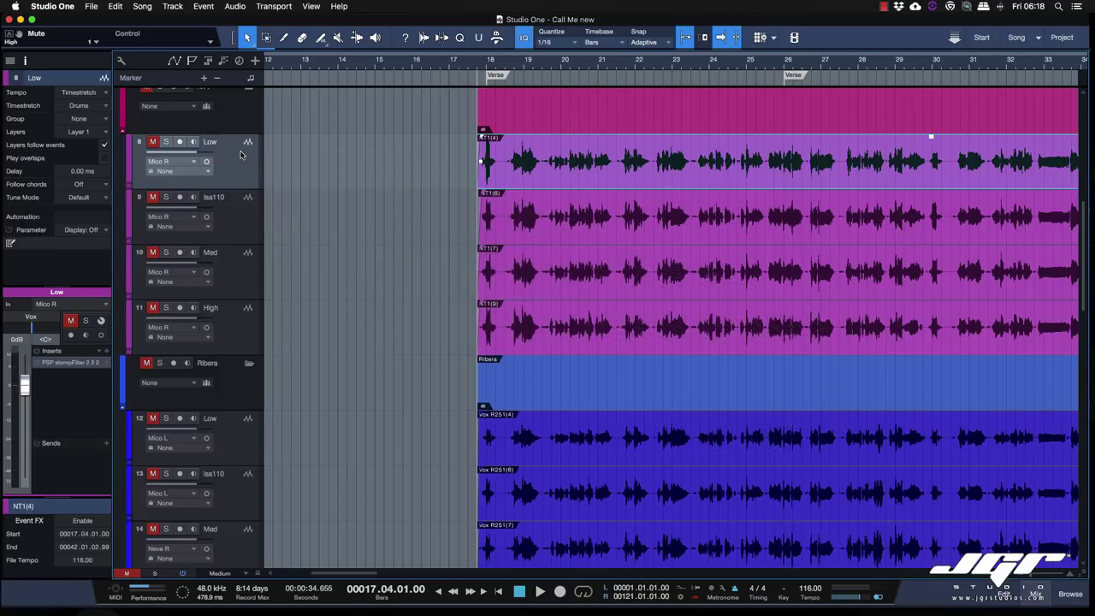
left_click(150, 143)
left_click(450, 62)
key("space")
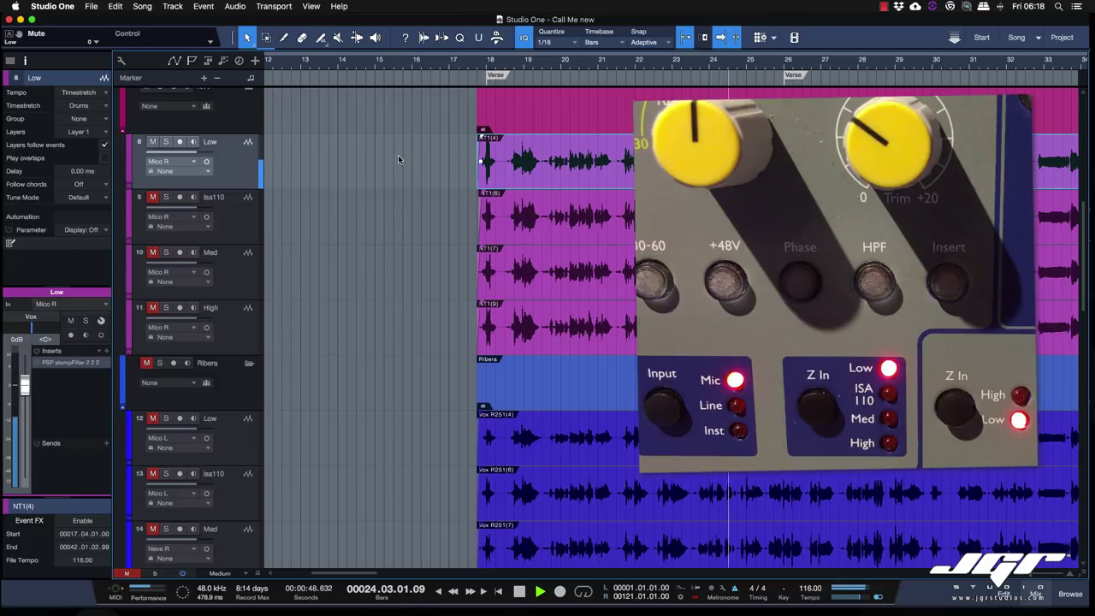
key("space")
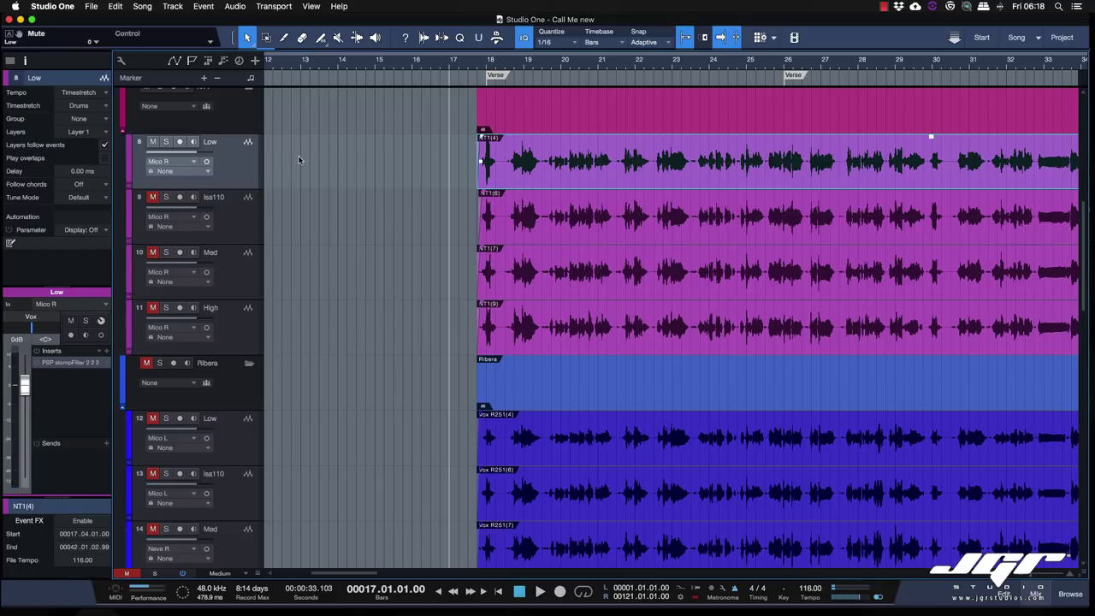
left_click(152, 142)
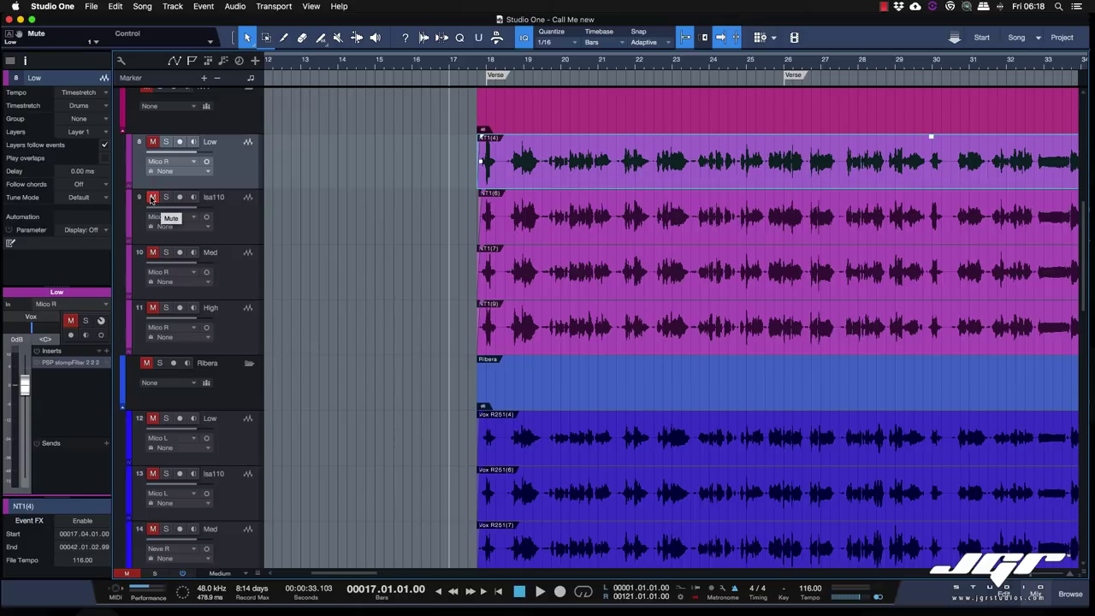
Listen to the unmuted NT1 Isa110 track in the mix from position 00017.01.01.00 and again from 00020.01.01.00.
key("space")
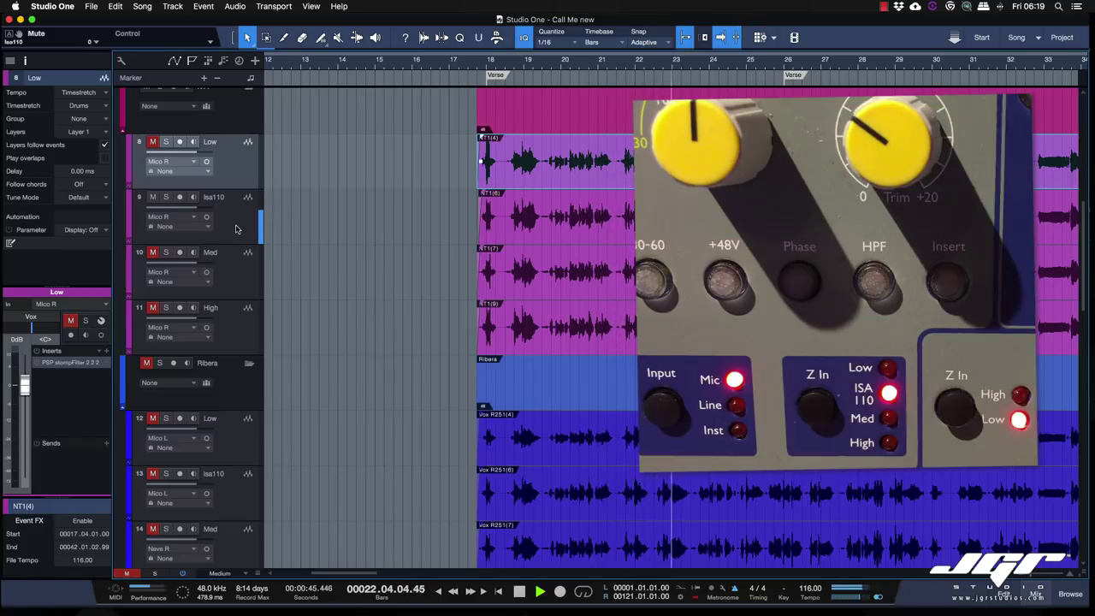
key("space")
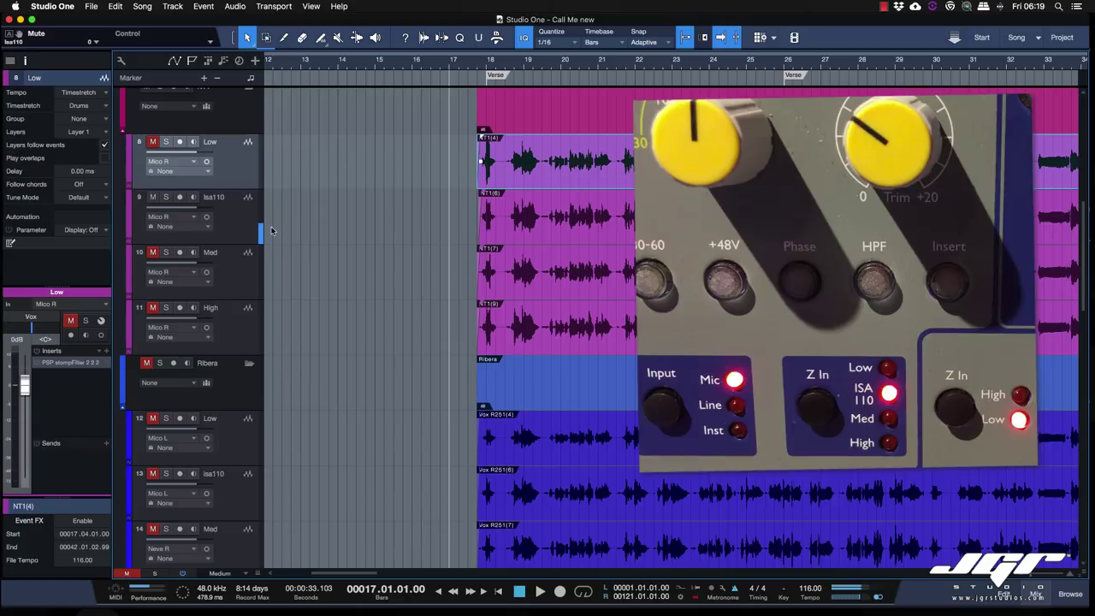
left_click(561, 68)
key("space")
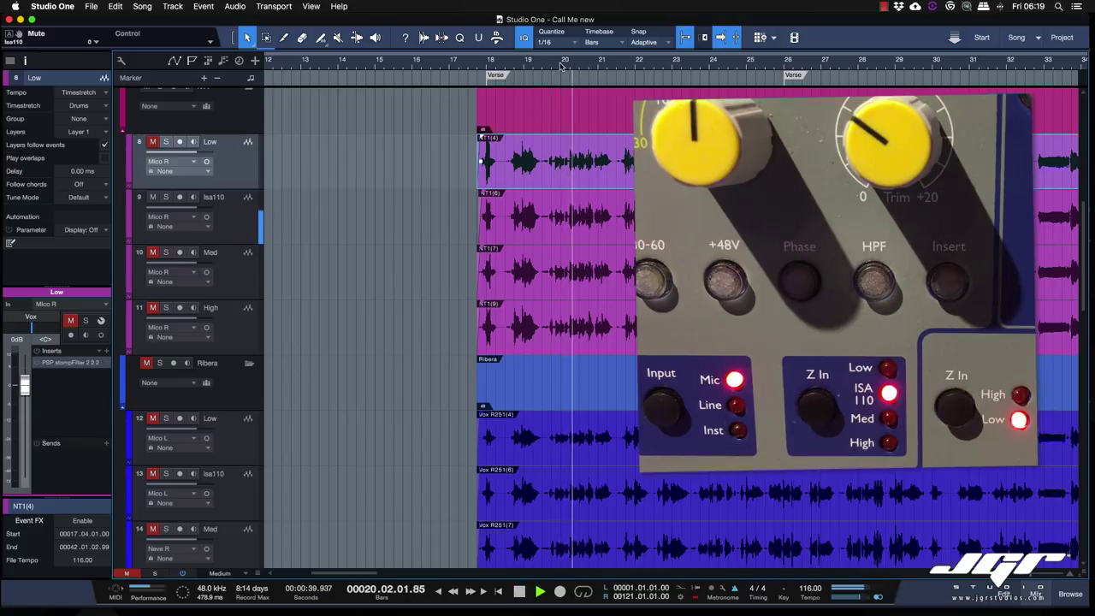
key("space")
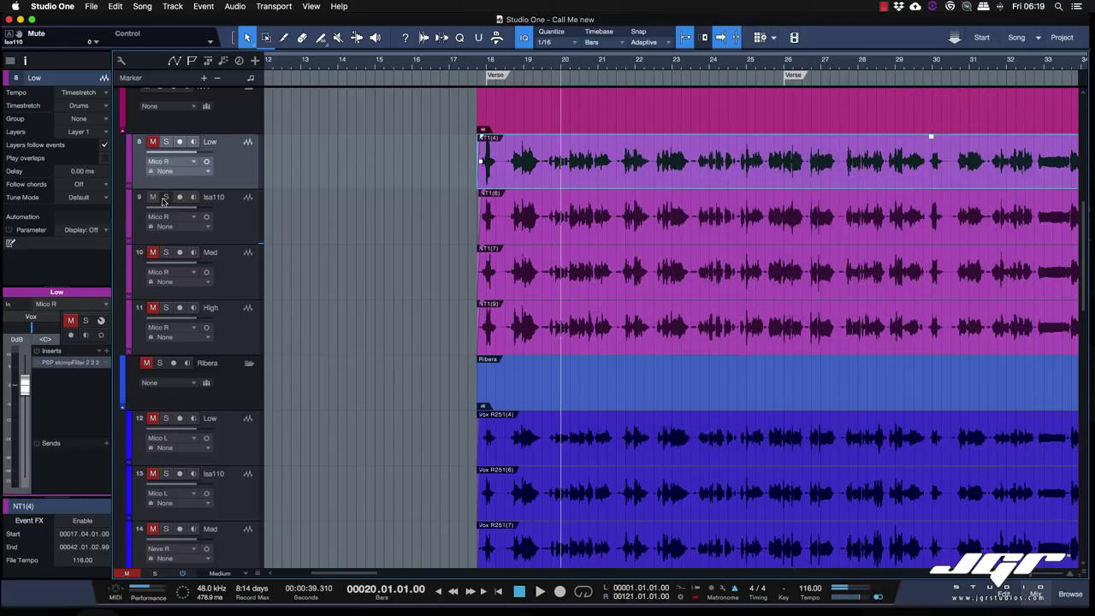
Switch from the NT1 Isa110 track to the Low track using mutes and listen to it from position 00020.01.01.00.
left_click(152, 142)
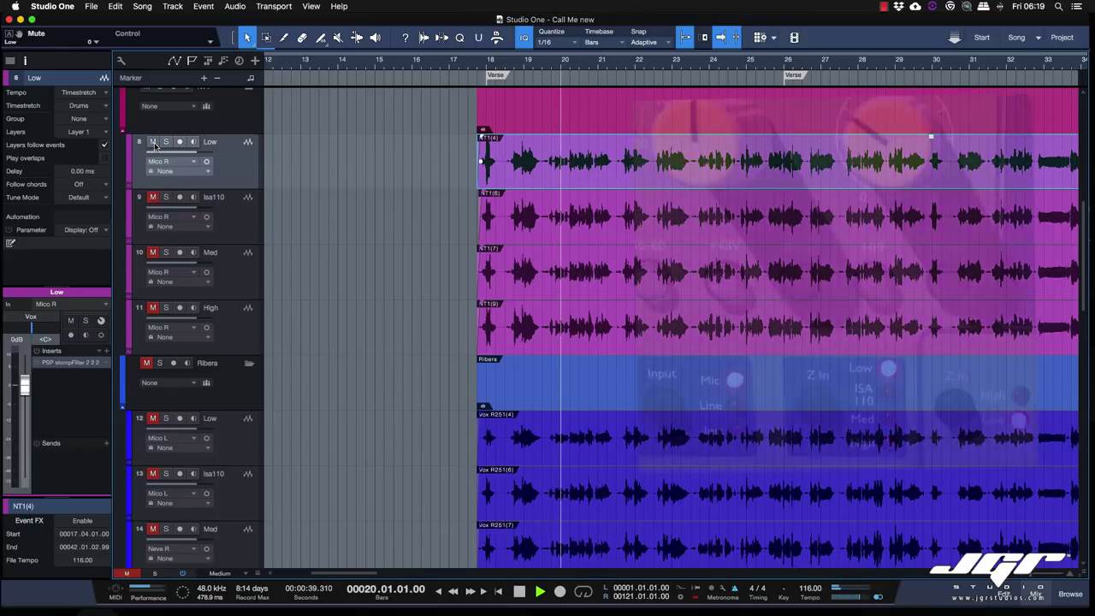
key("space")
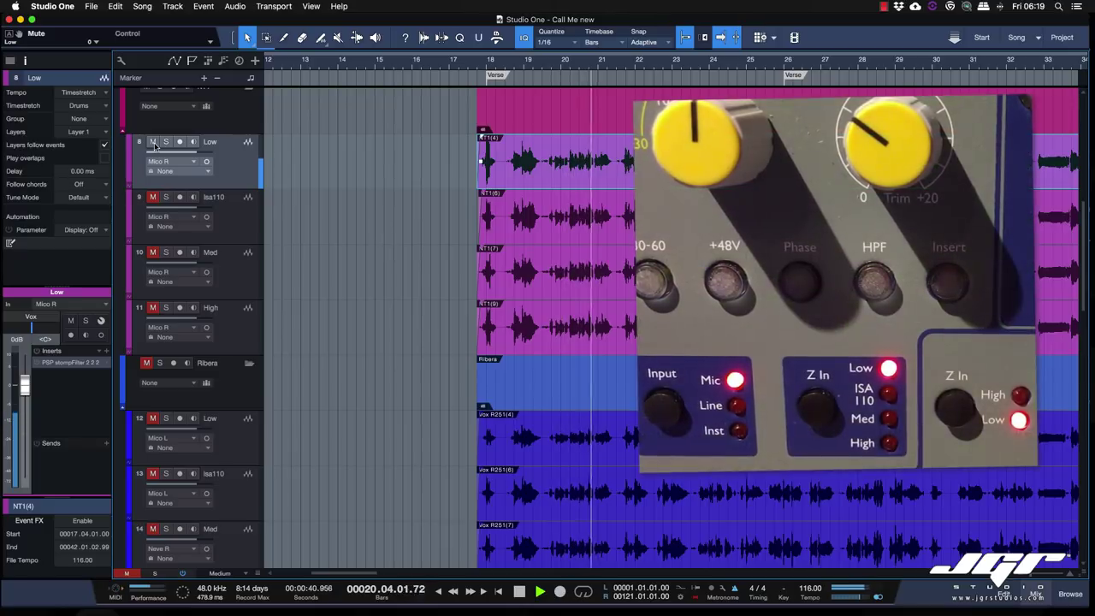
key("space")
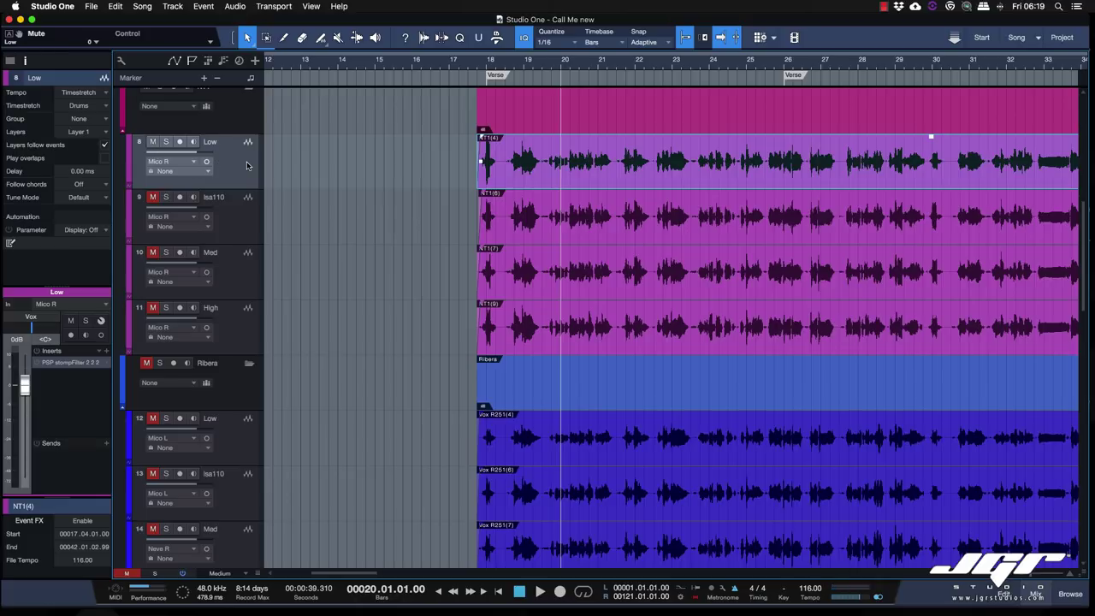
Mute the NT1 Low track, unmute the NT1 High track, and listen to it from position 00020.01.01.00.
left_click(152, 141)
left_click(151, 309)
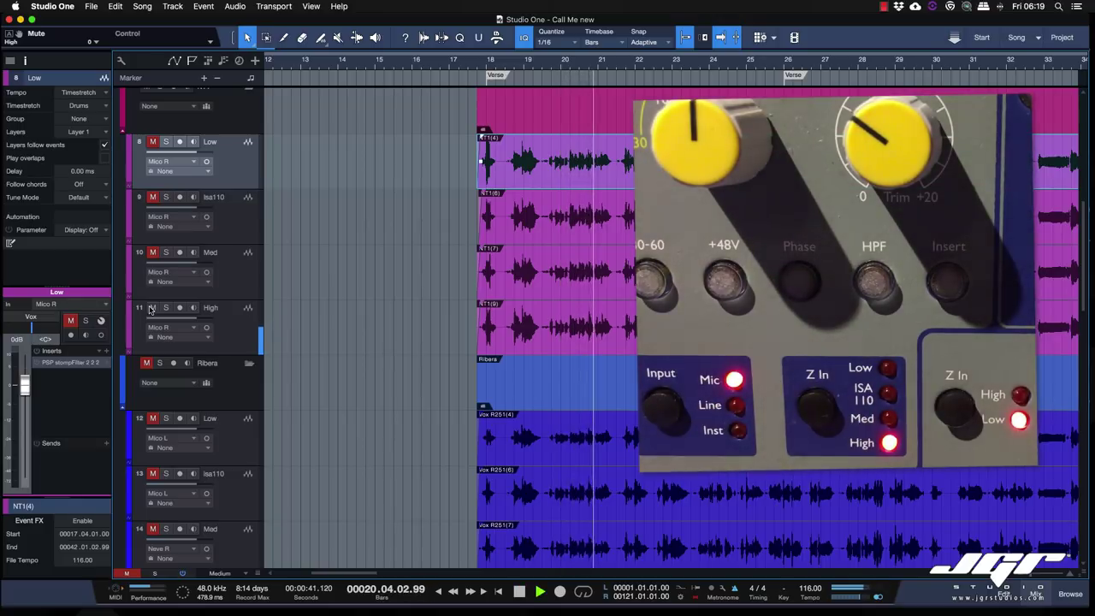
key("space")
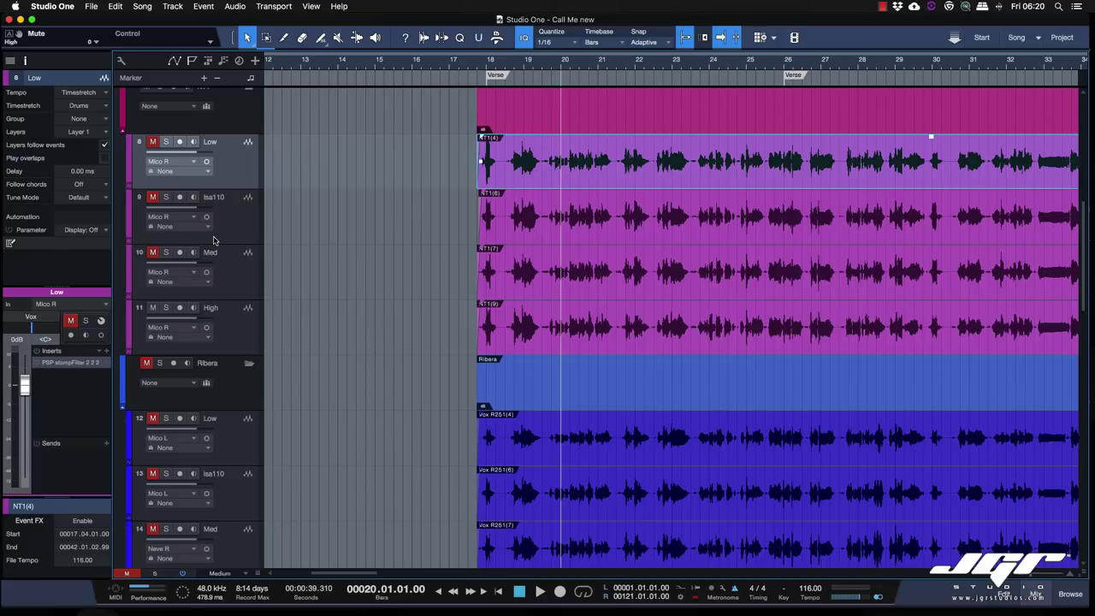
Audition the NT1 Low track in solo from position 00017.04.01.00, the start of the vocal takes, and clear its solo.
left_click(480, 65)
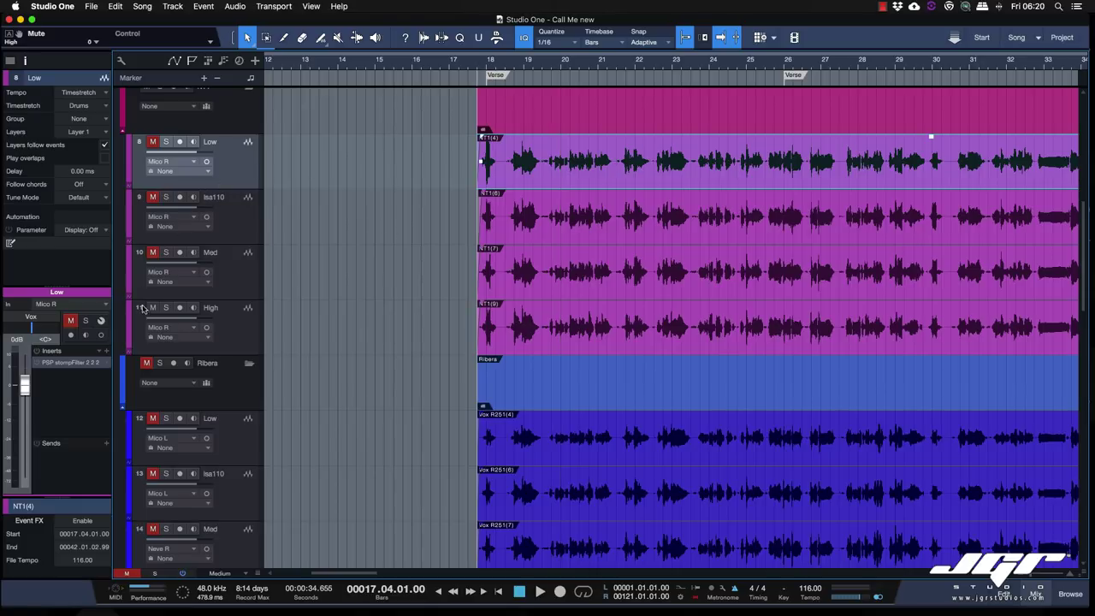
left_click(167, 142)
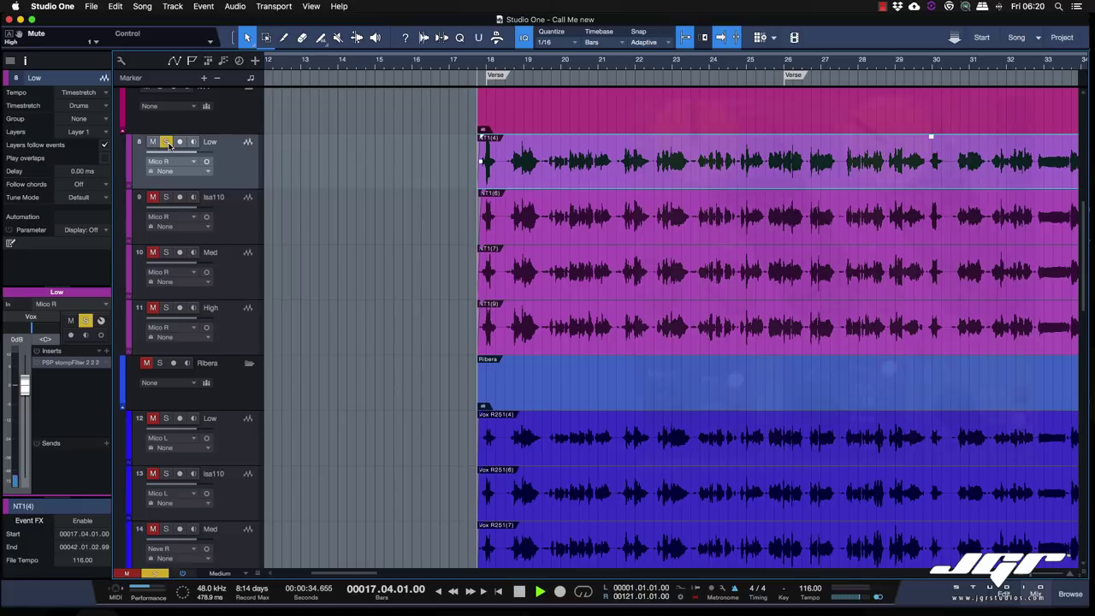
key("space")
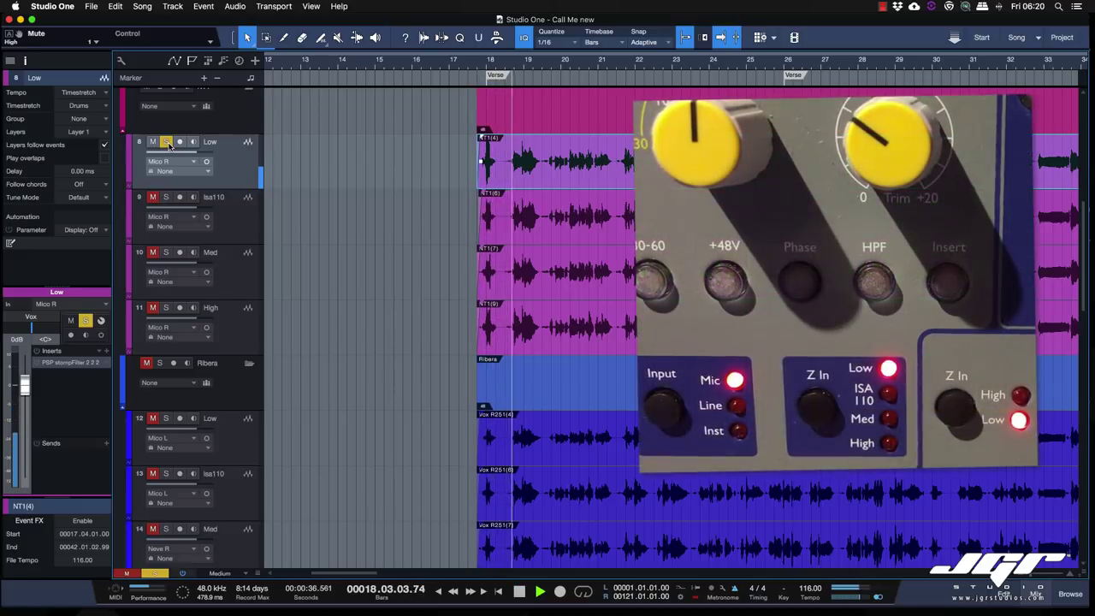
key("space")
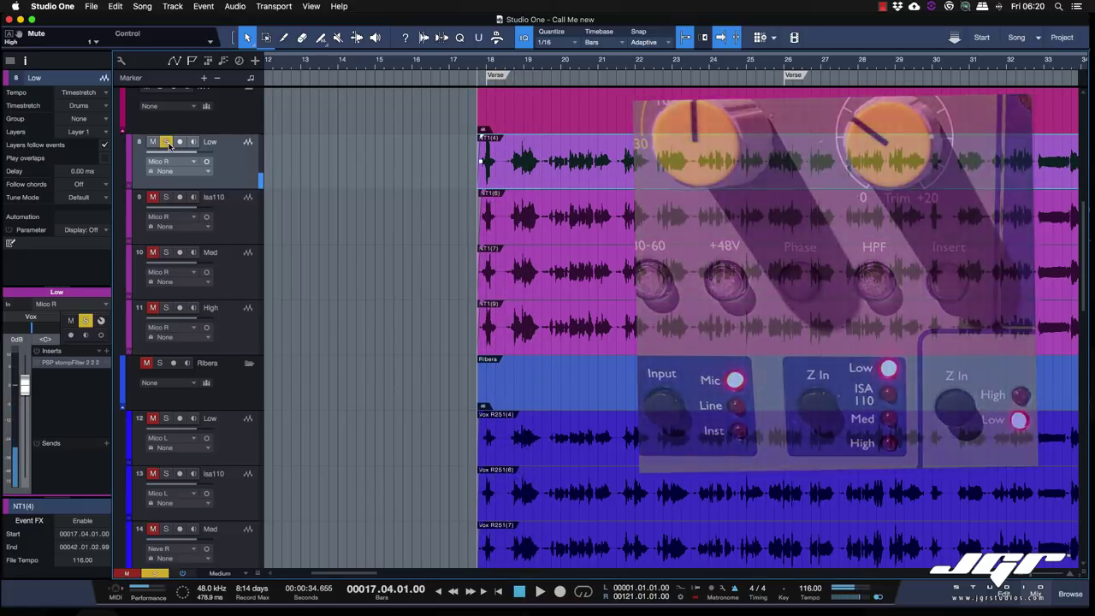
left_click(168, 144)
Audition the NT1 Isa110 track in solo from position 00017.04.01.00 and clear its solo.
left_click(166, 199)
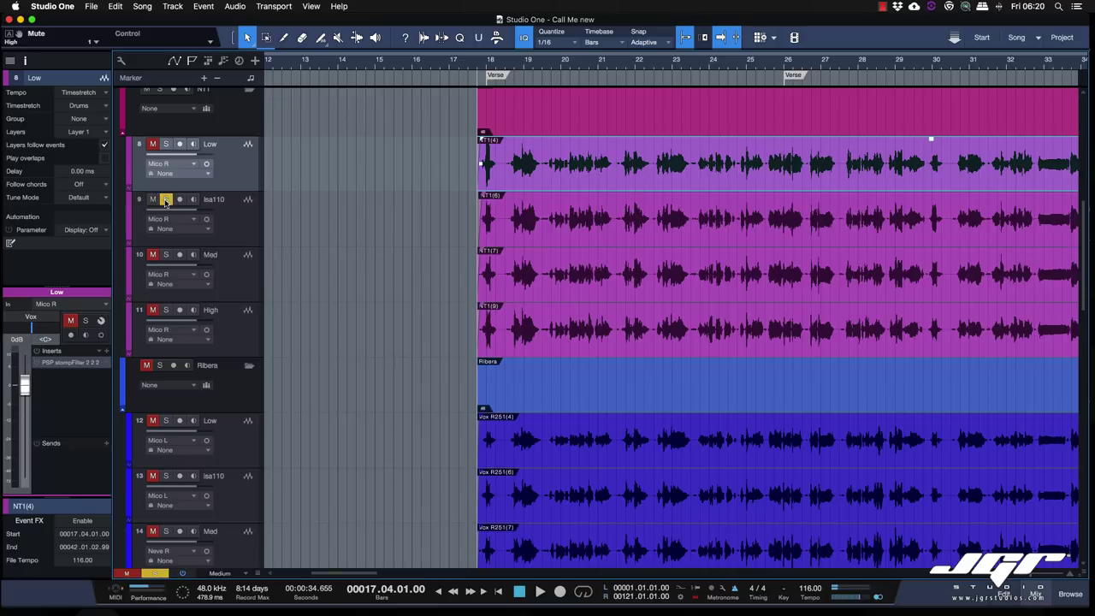
key("space")
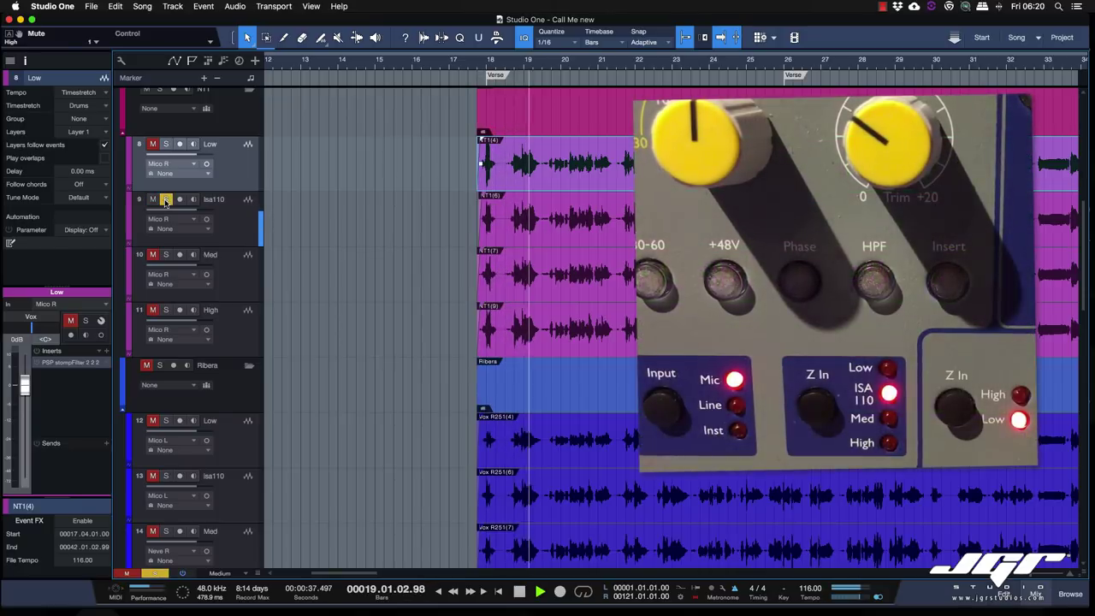
key("space")
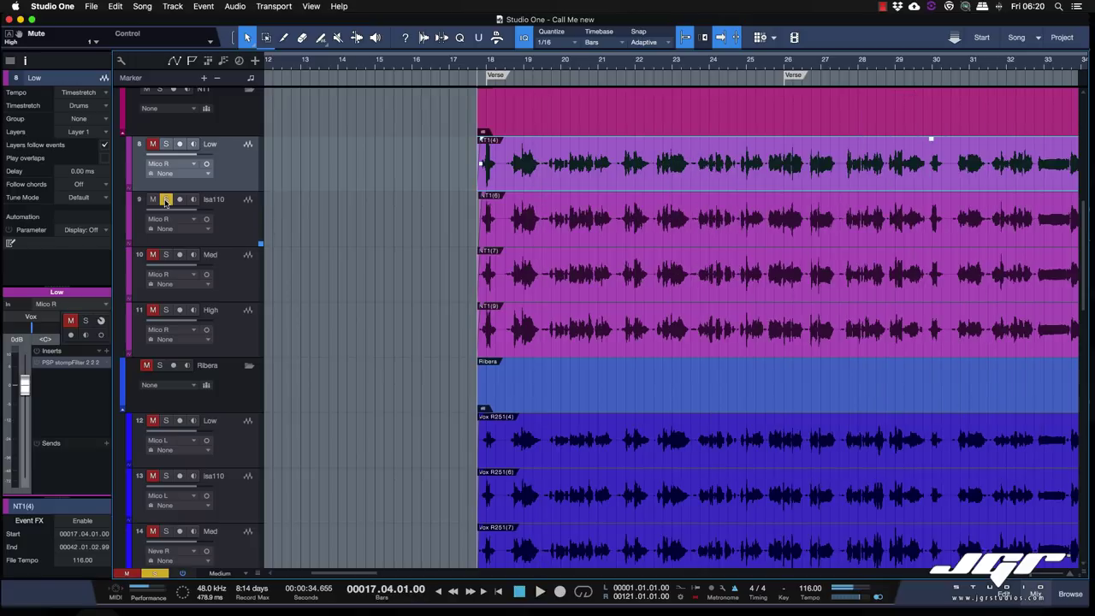
left_click(166, 201)
Audition the NT1 High track in solo from position 00017.04.01.00 and clear its solo.
left_click(167, 311)
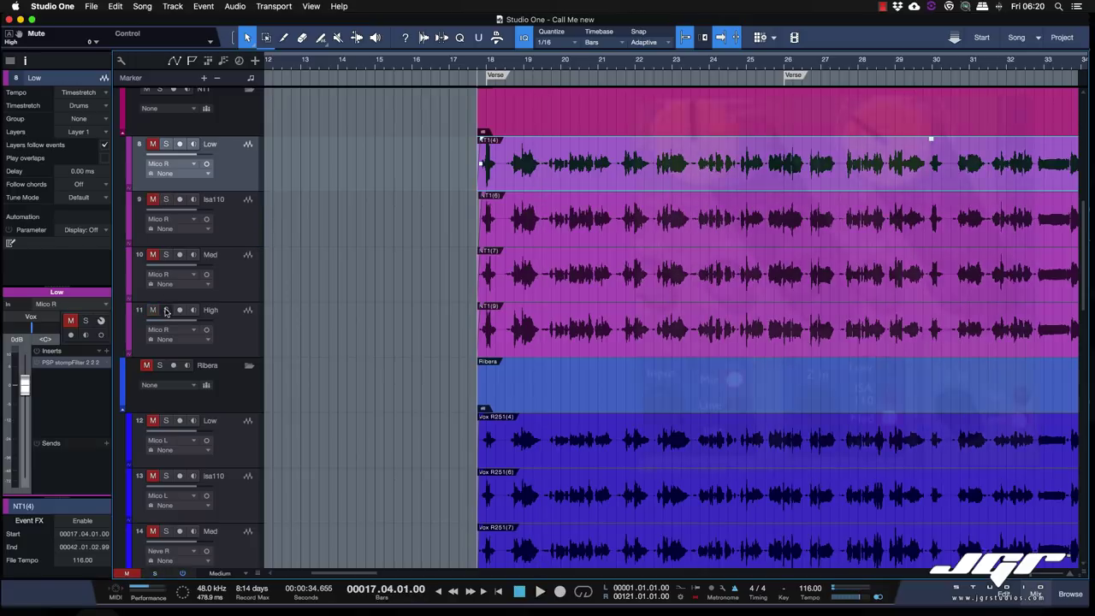
key("space")
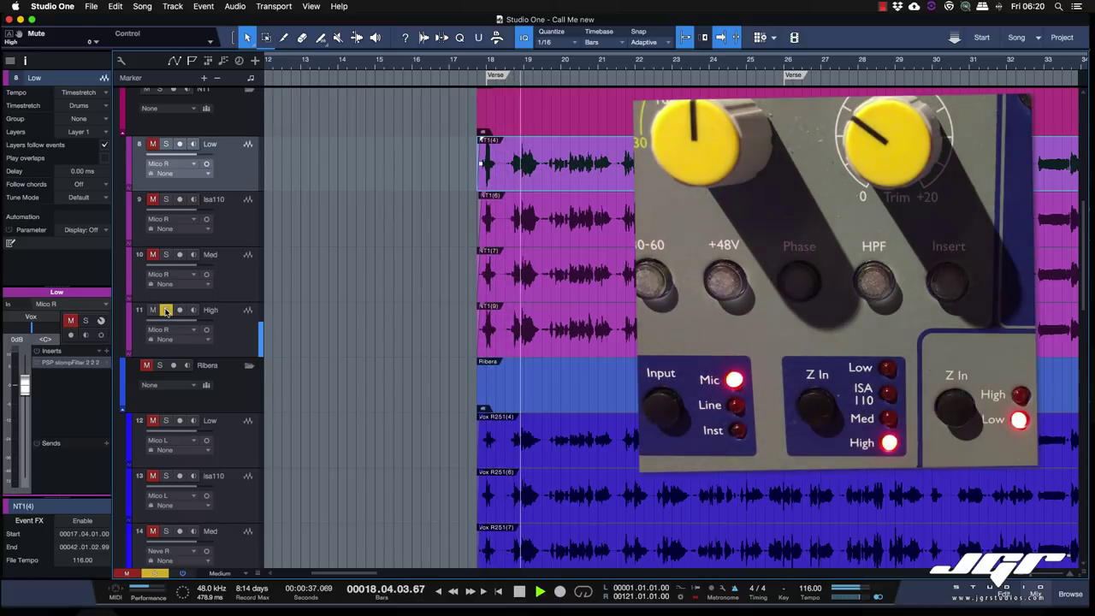
key("space")
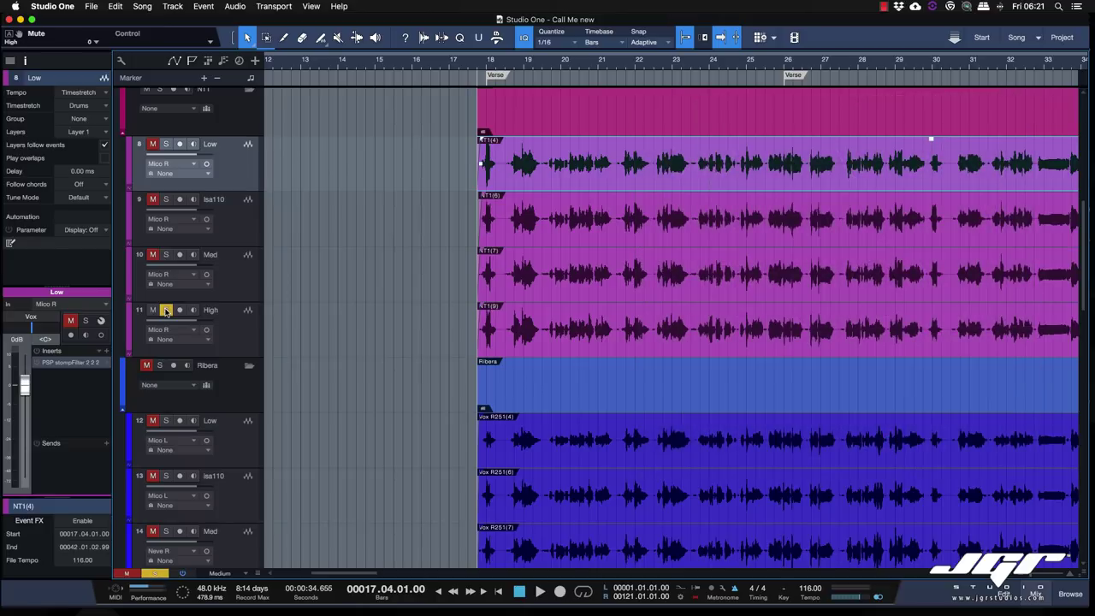
left_click(167, 311)
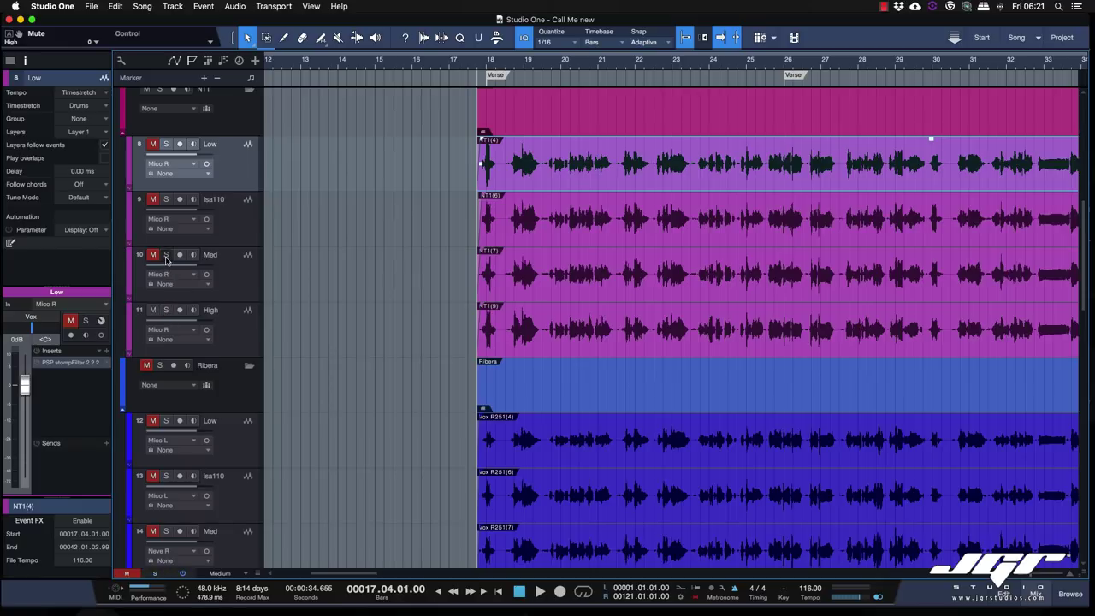
Replay the NT1 Isa110 track in solo from position 00017.04.01.00 to compare it with High, and clear its solo.
left_click(167, 202)
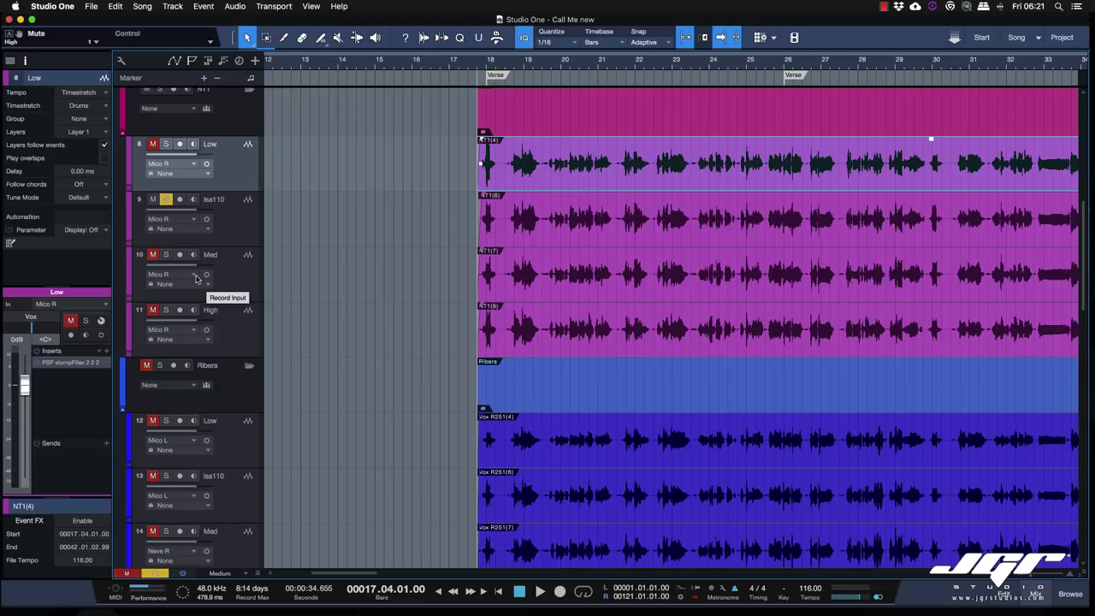
key("space")
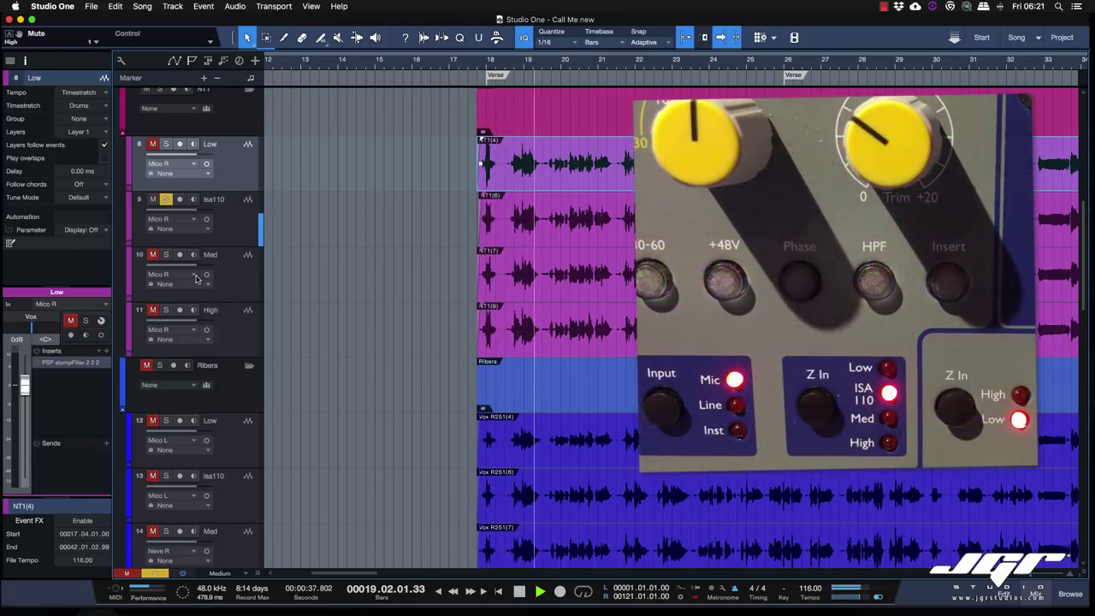
key("space")
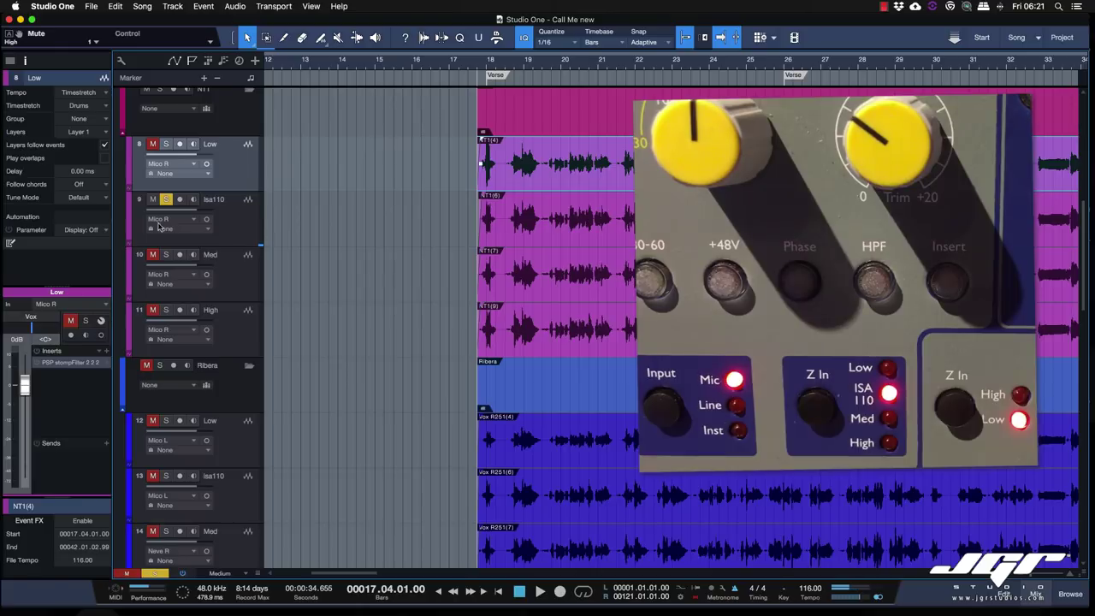
key("shift+s")
Replay the NT1 High track in solo from position 00017.04.01.00 and clear its solo.
left_click(166, 310)
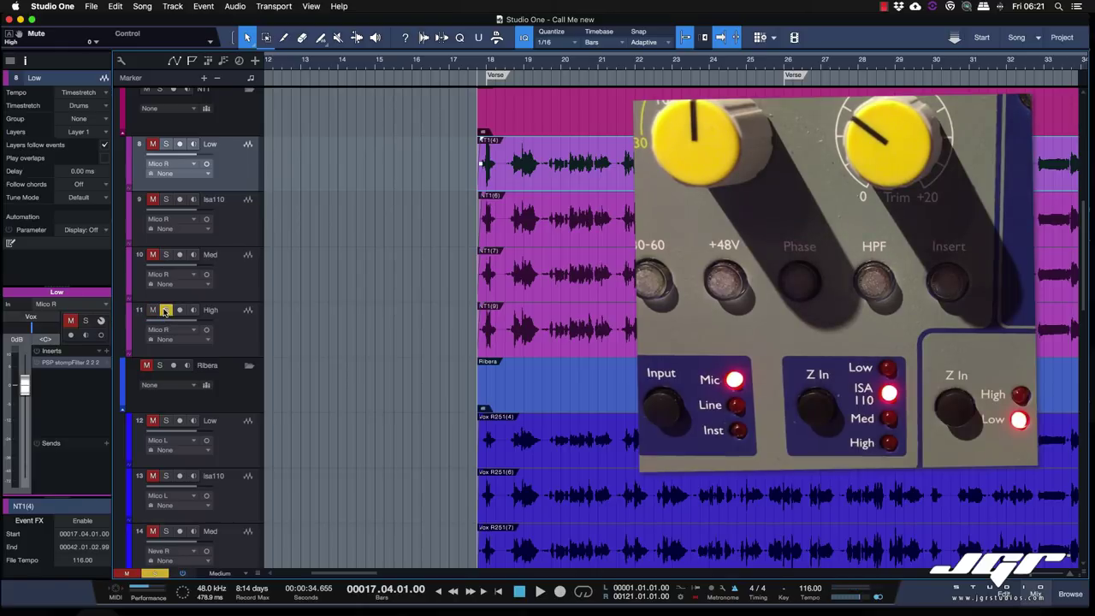
key("space")
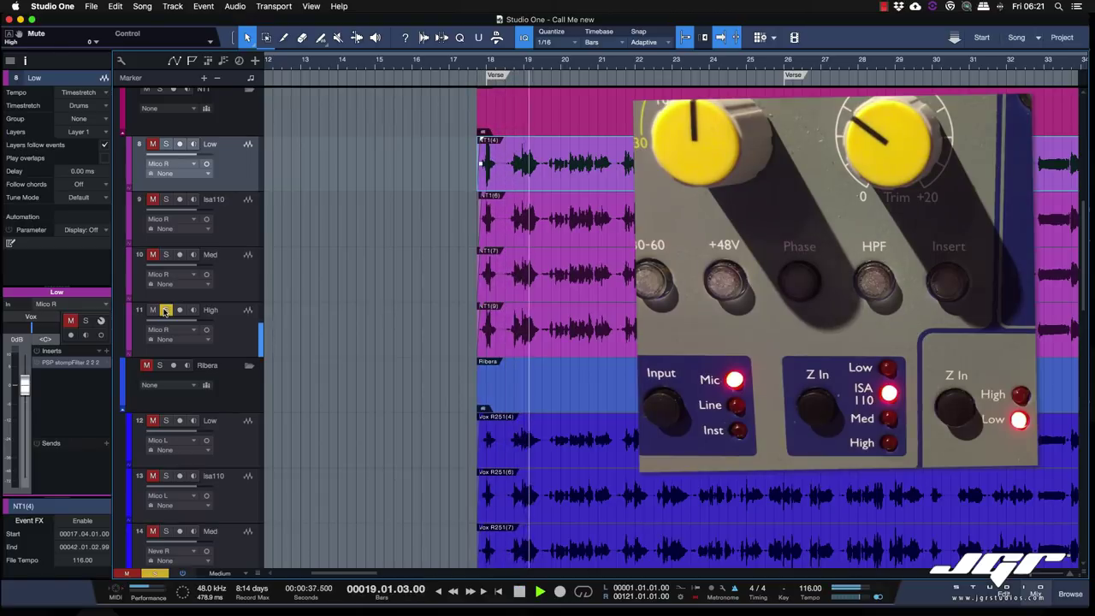
key("space")
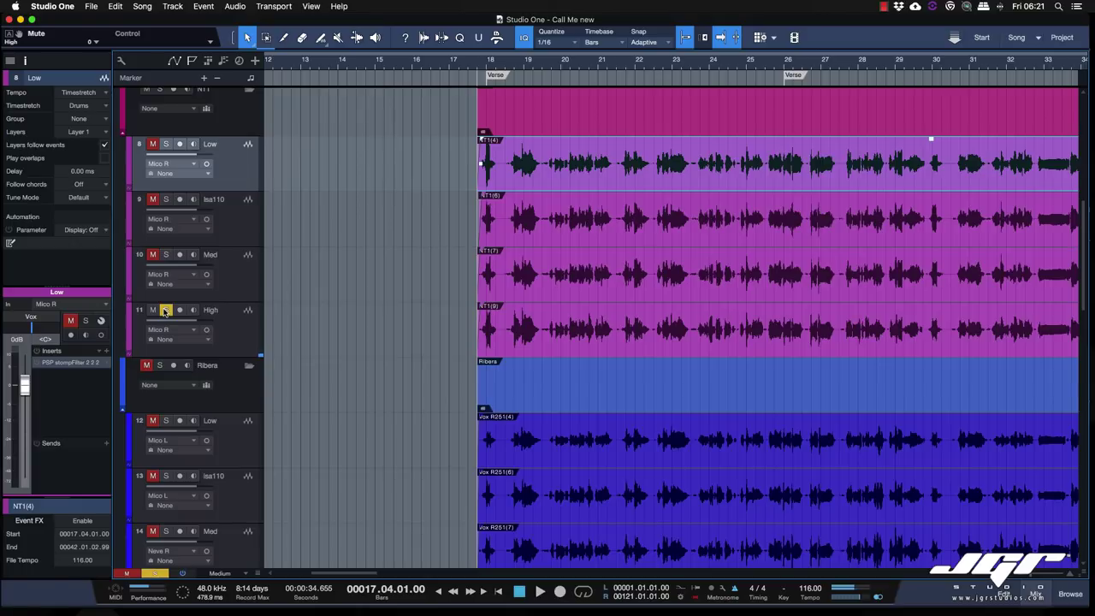
left_click(165, 310)
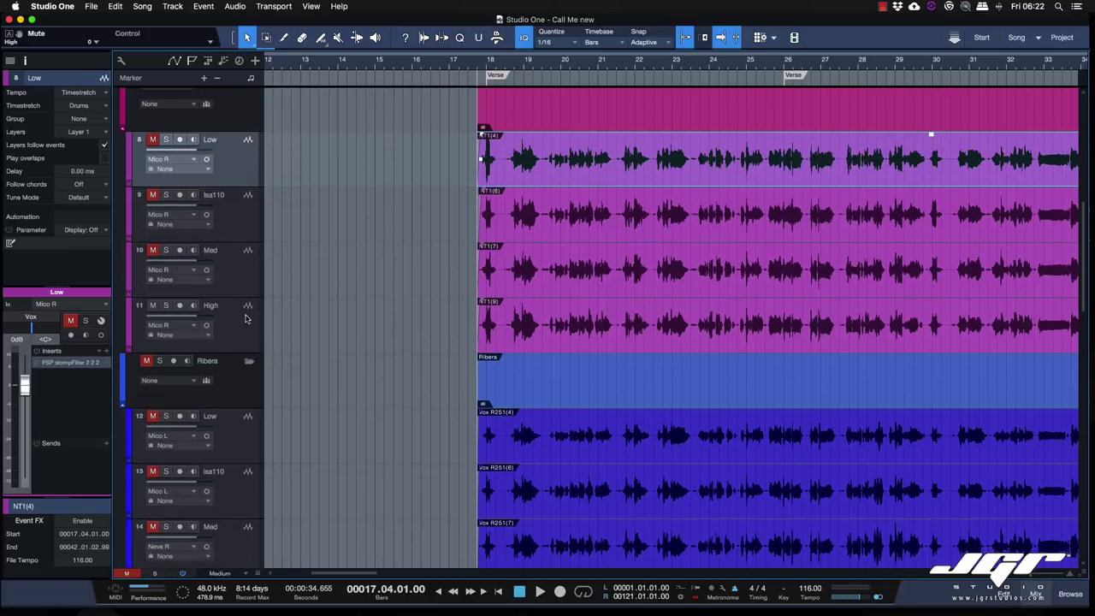
Unmute the Ribera folder and its Low track, and listen to that track in the mix from position 00016.01.01.00.
scroll(229, 325, "down", 2)
scroll(308, 300, "down", 8)
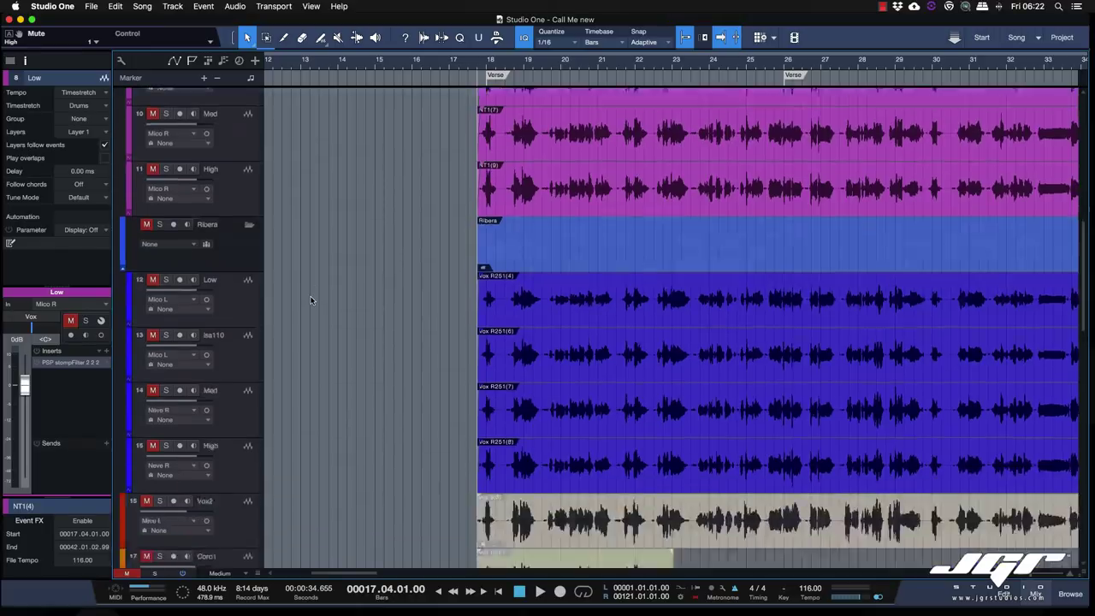
scroll(308, 300, "up", 5)
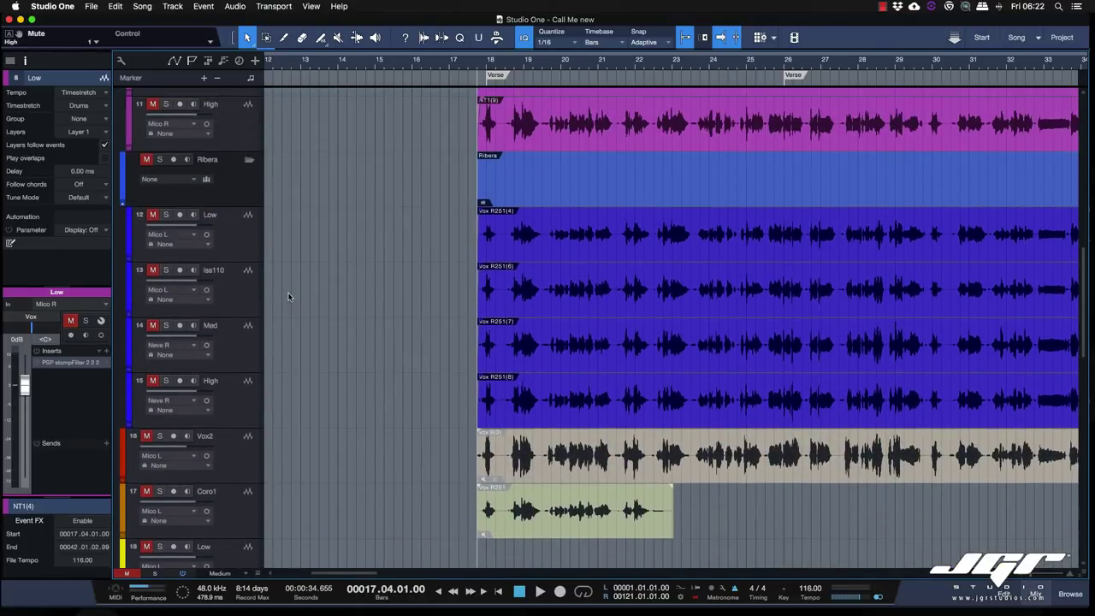
left_click(227, 252)
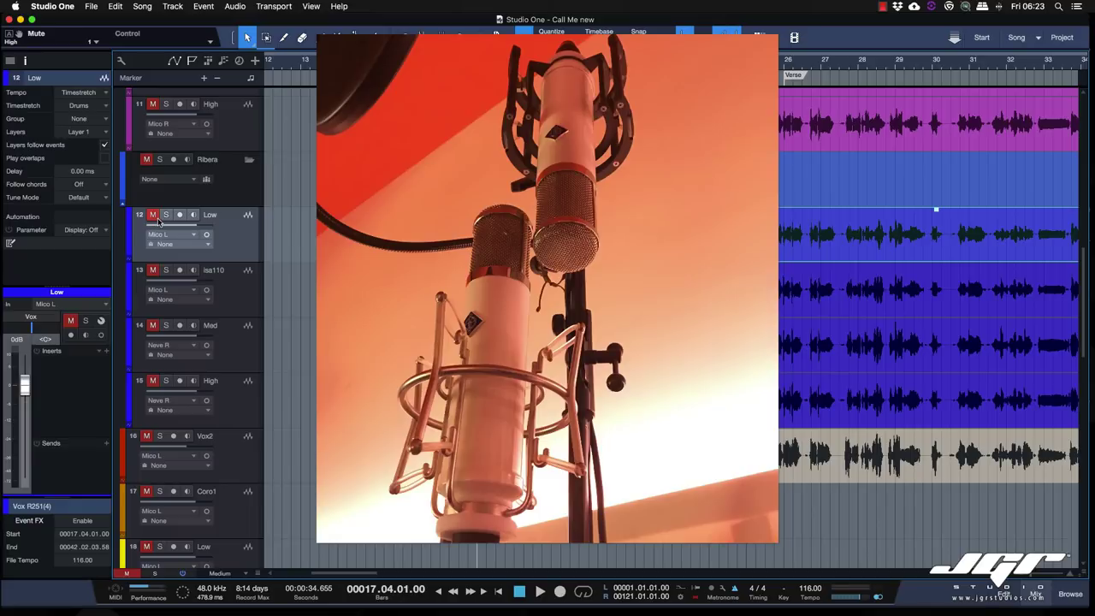
left_click(413, 67)
key("space")
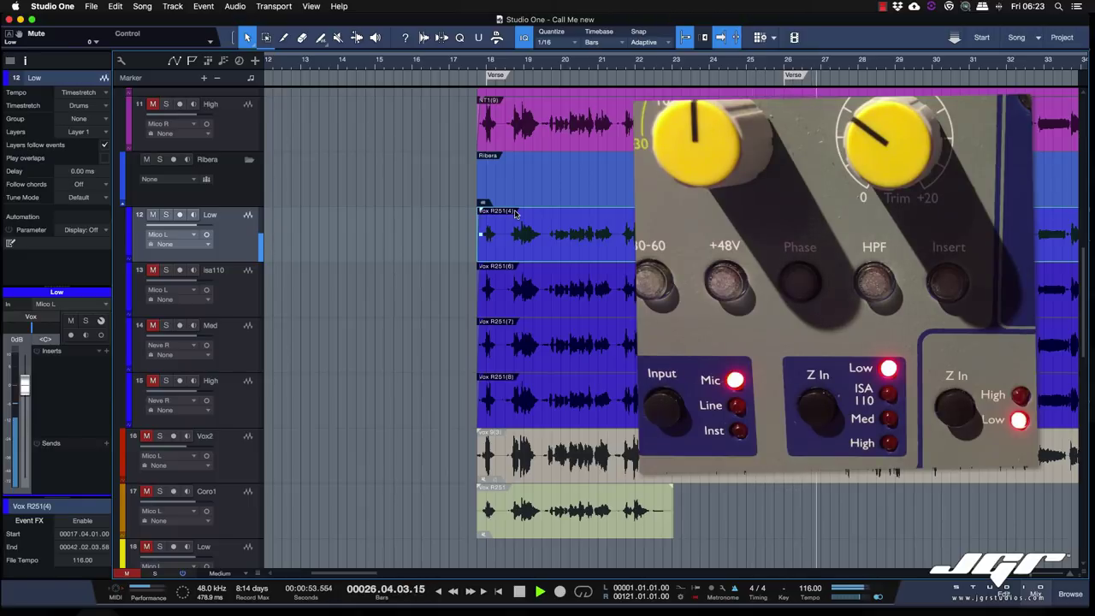
key("space")
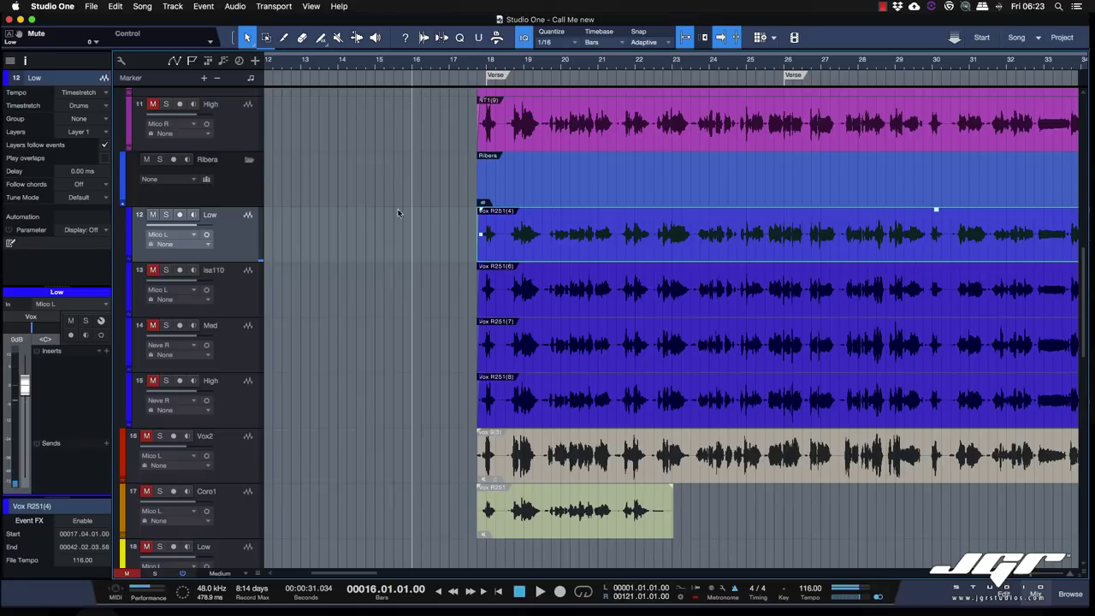
Mute the Ribera Low track, unmute the Ribera High track, and listen to it from position 00016.01.01.00.
left_click(154, 215)
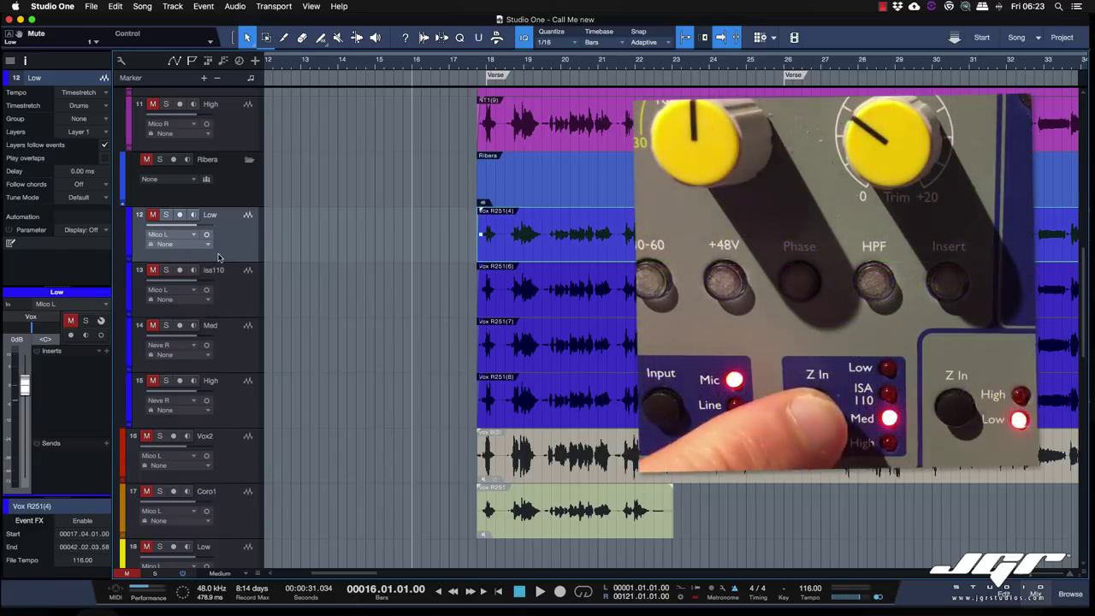
key("space")
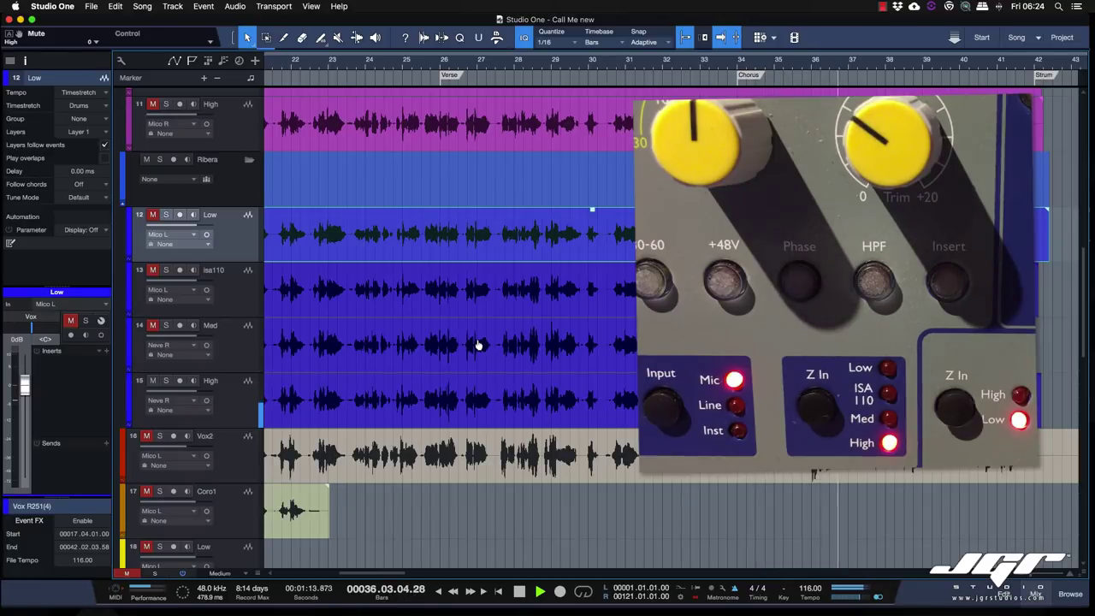
key("space")
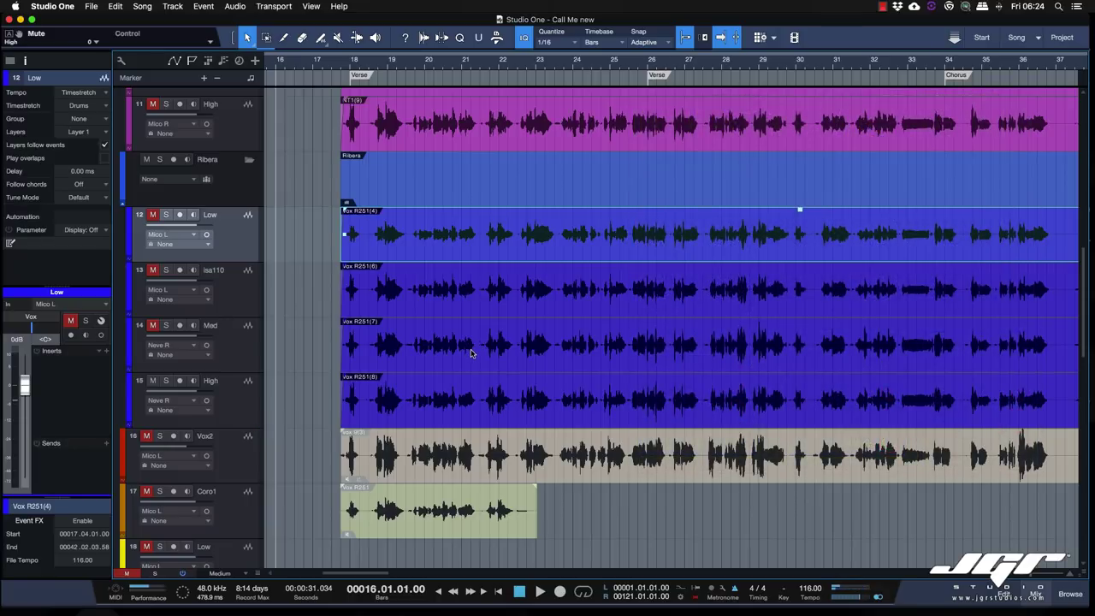
Audition the Ribera Low track in solo from position 00017.04.01.00, the start of the vocal takes, and clear its solo.
left_click(478, 402)
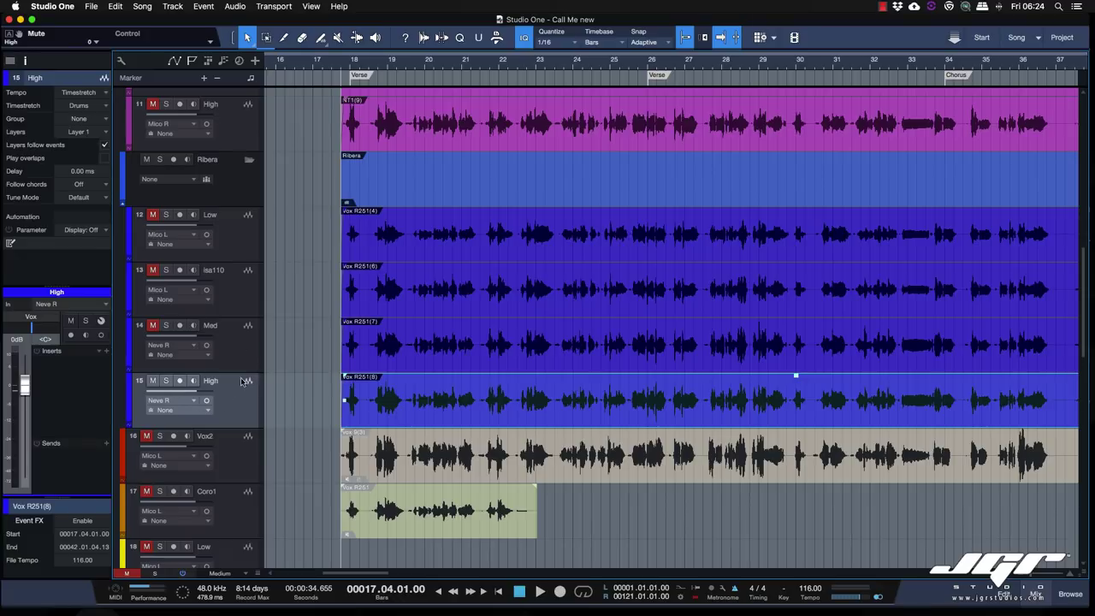
left_click(166, 215)
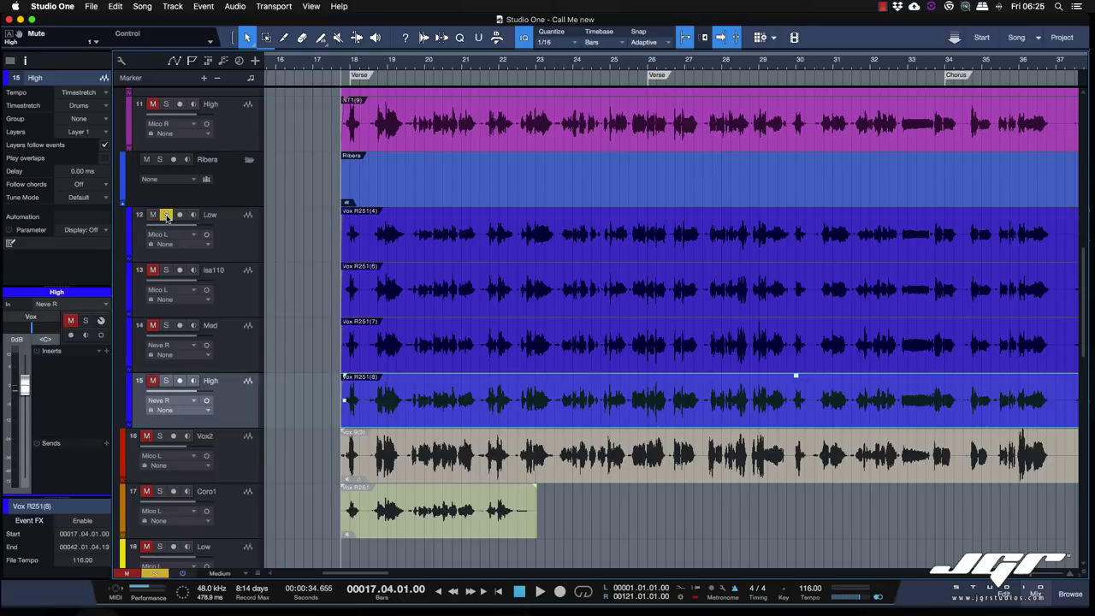
key("space")
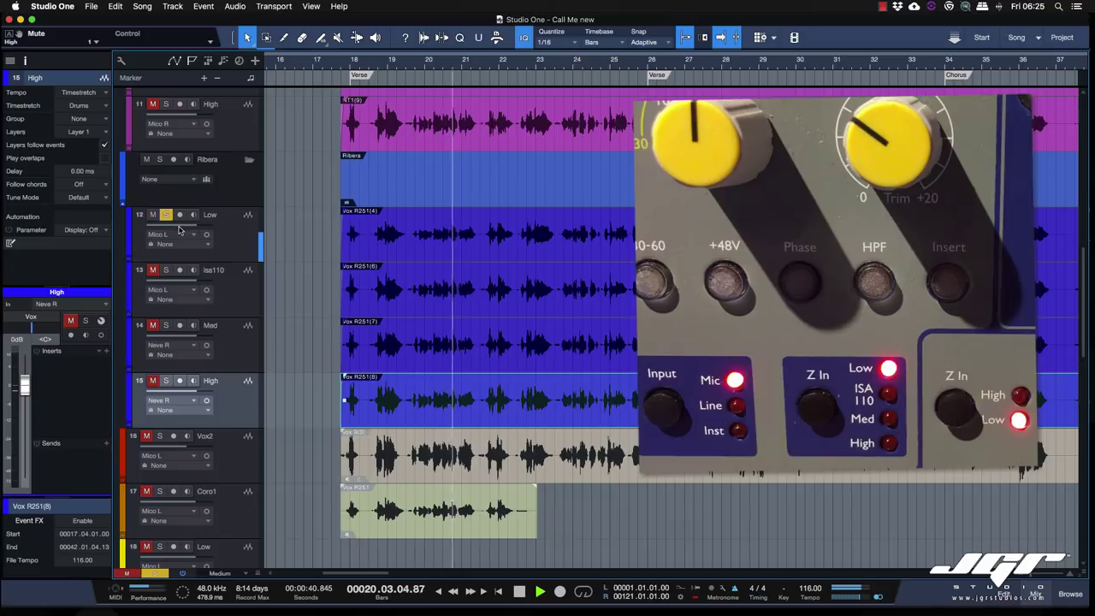
key("space")
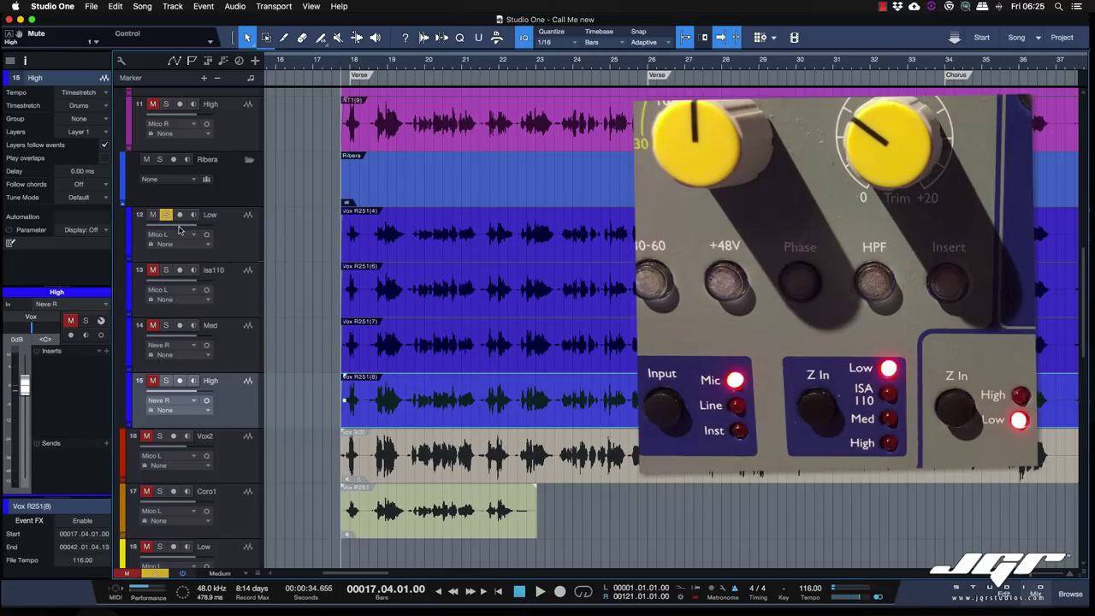
left_click(165, 215)
Audition the Ribera High track in solo from position 00017.04.01.00 and clear its solo.
left_click(166, 381)
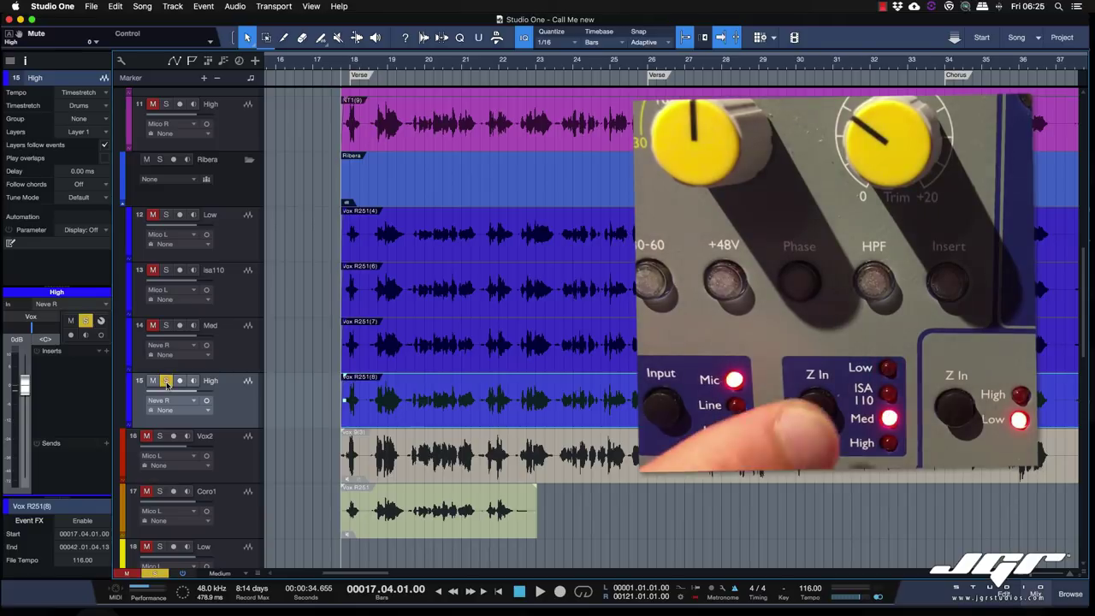
key("space")
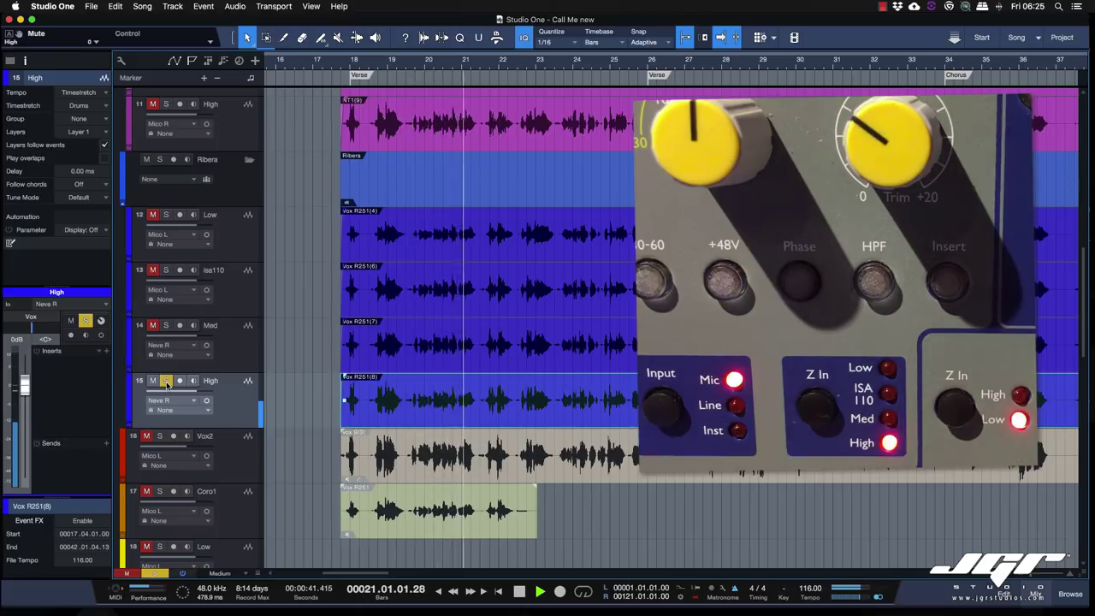
key("space")
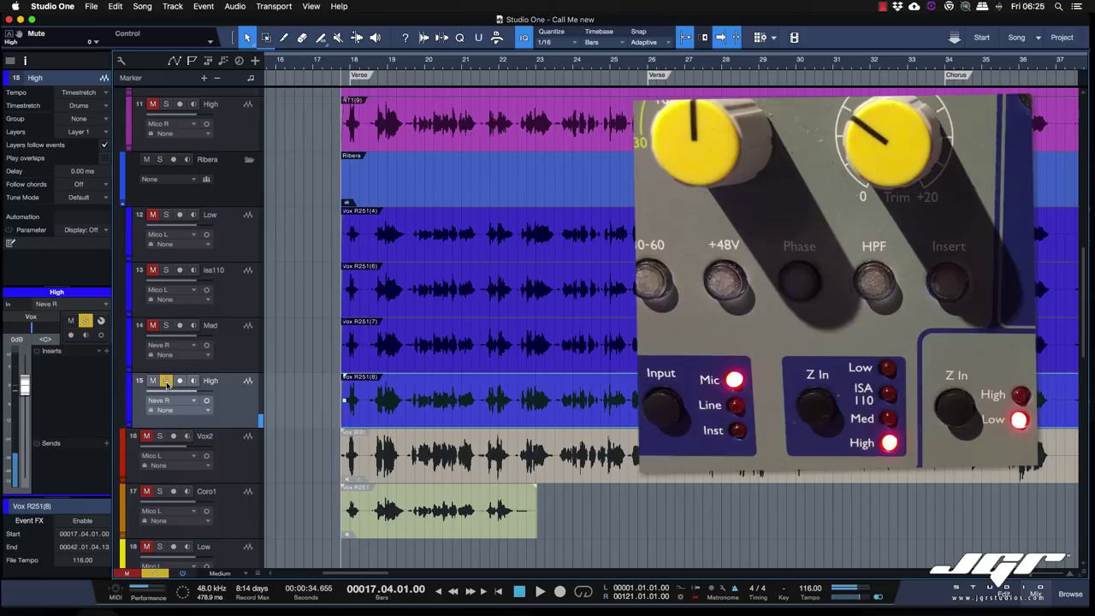
left_click(167, 382)
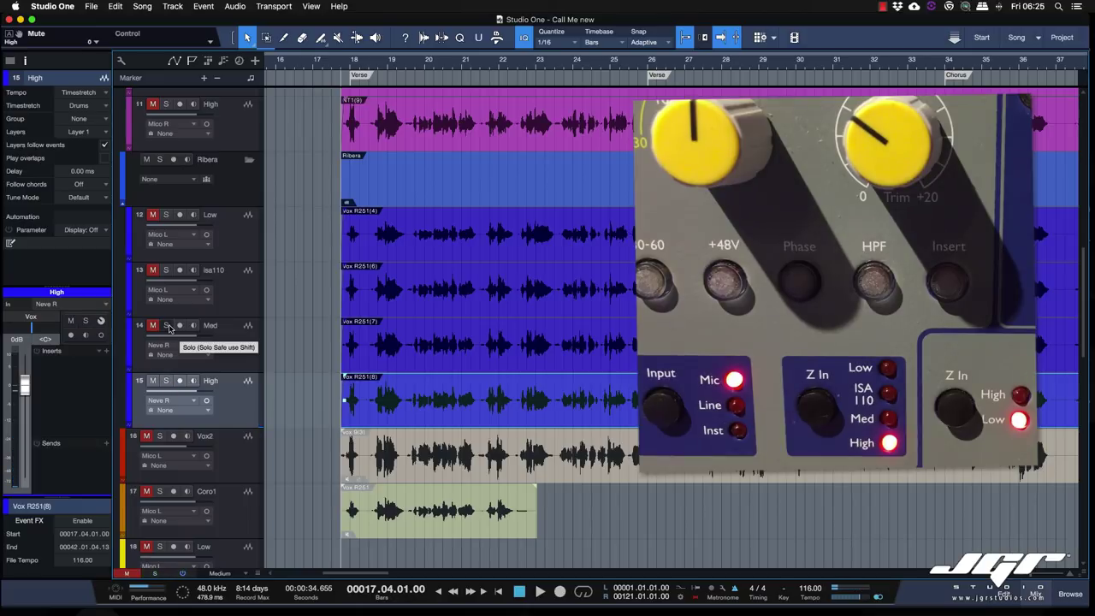
Audition the Ribera Isa110 track in solo from position 00017.04.01.00 and clear its solo.
left_click(167, 272)
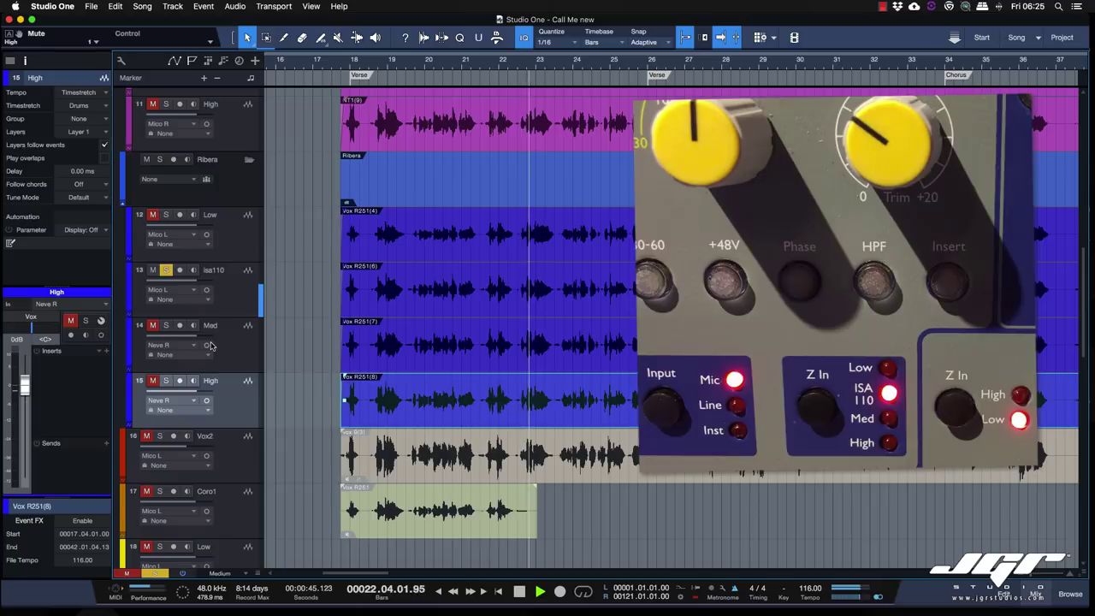
key("space")
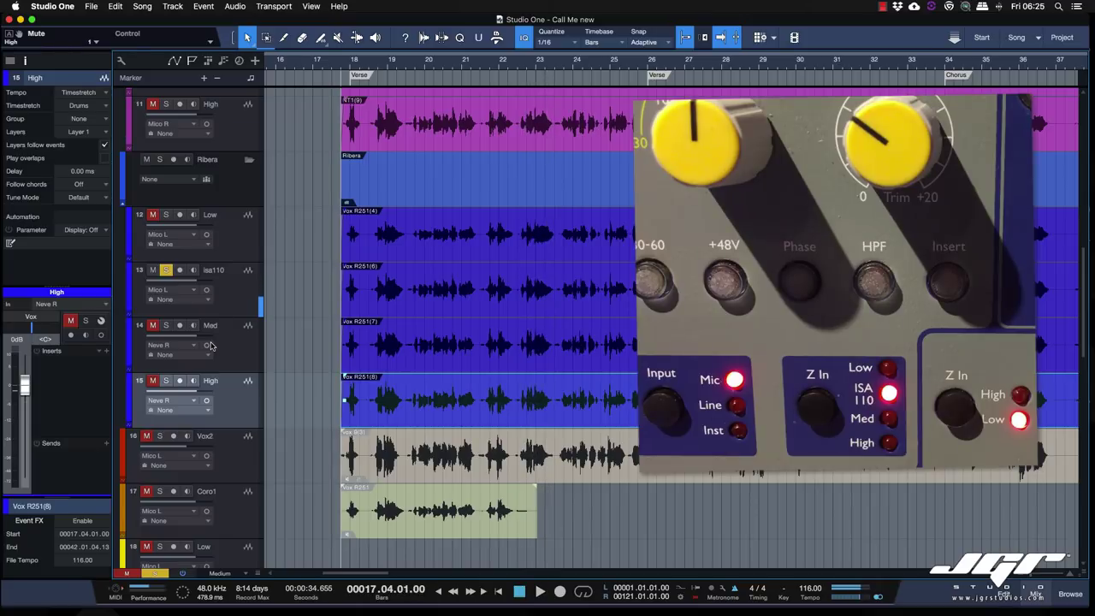
left_click(166, 269)
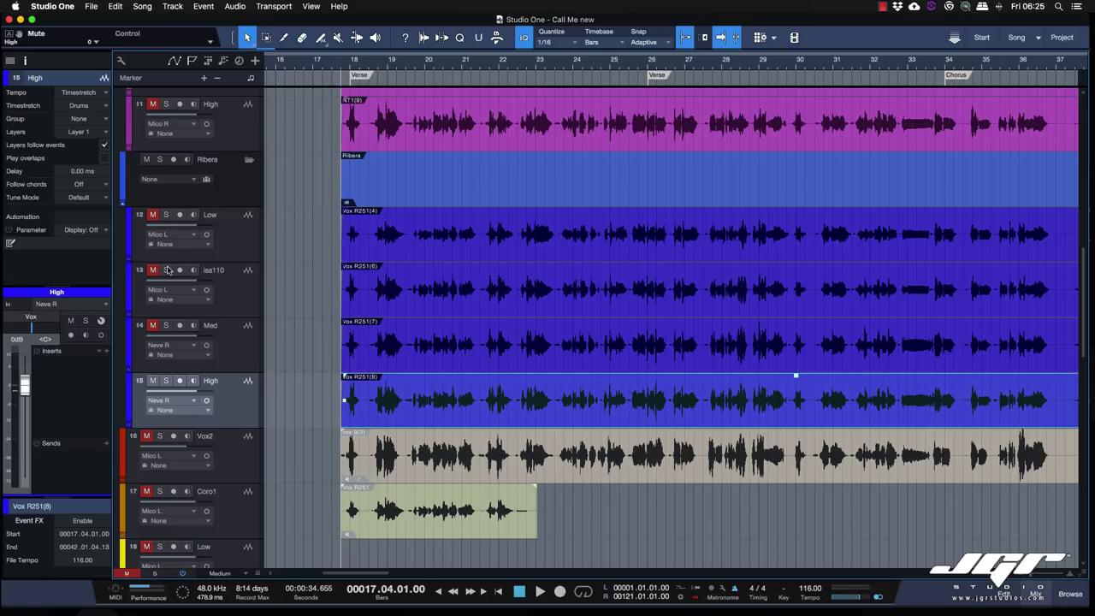
scroll(362, 285, "left", 3)
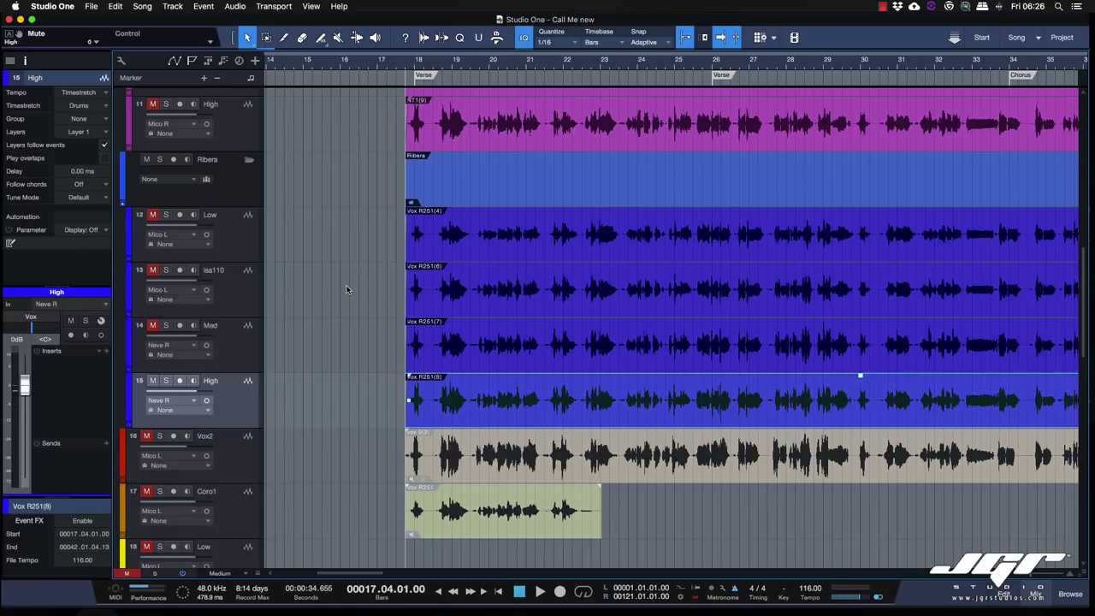
scroll(346, 290, "right", 3)
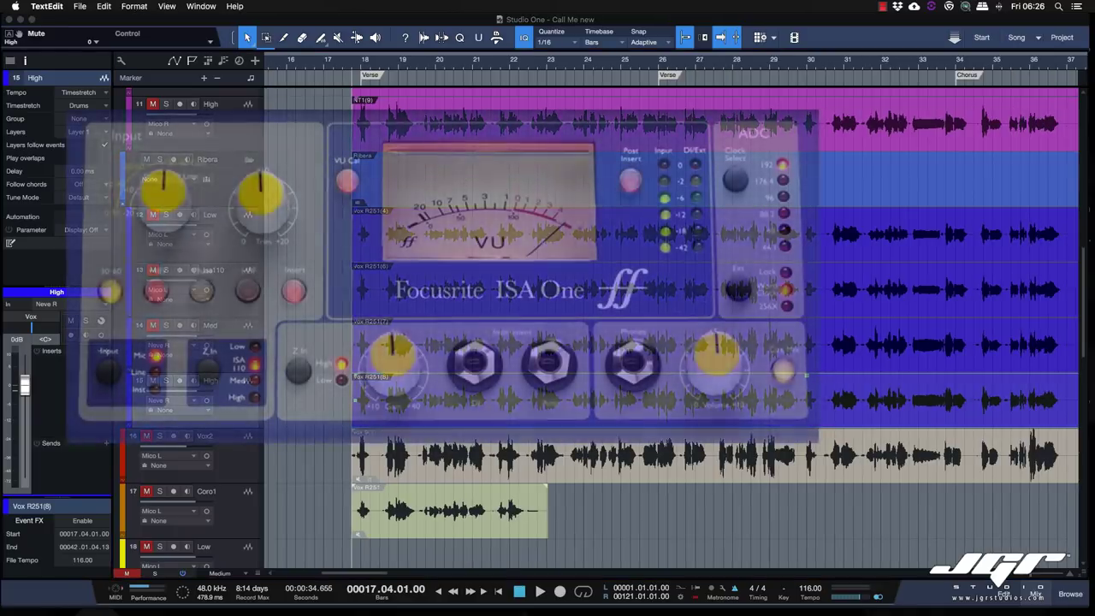